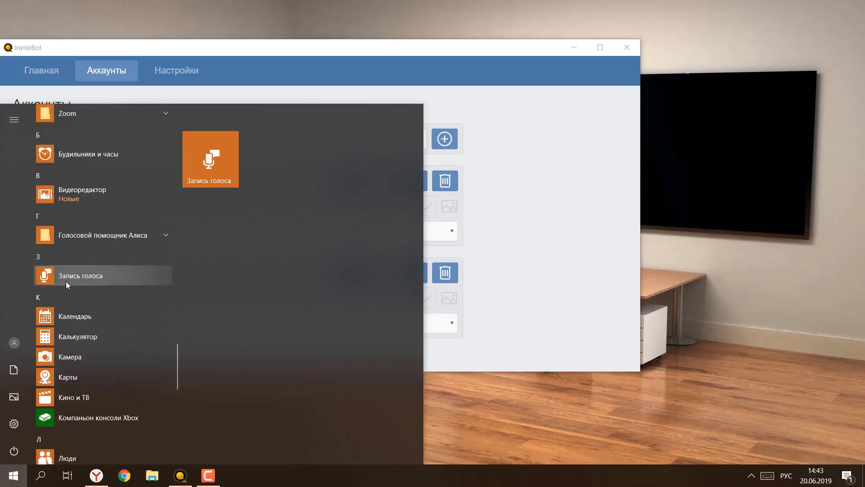
Launch the Запись голоса app, record a voice greeting about 20 seconds long and stop the recording
left_click(69, 276)
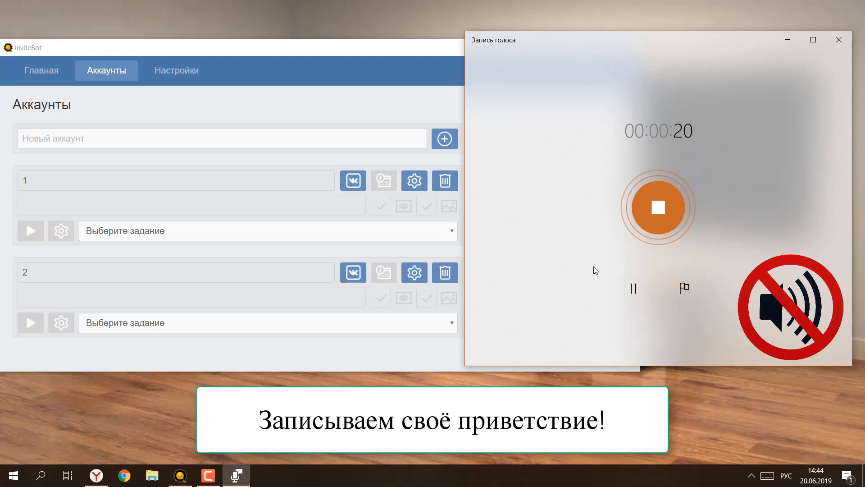
left_click(661, 214)
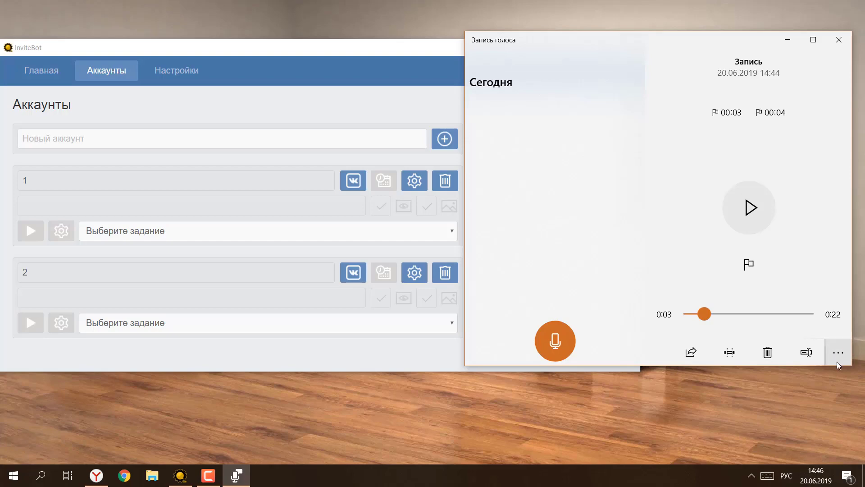
Open the folder containing the recording, move Запись.m4a to the desktop and close the folder
left_click(840, 353)
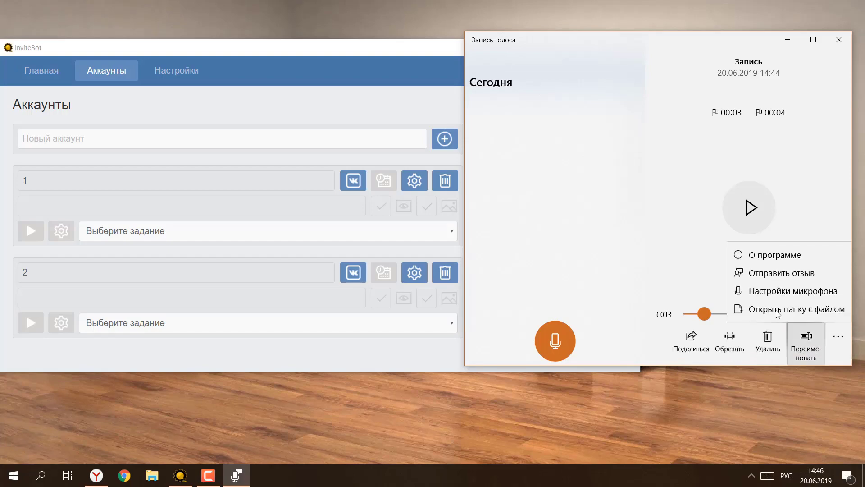
left_click(758, 309)
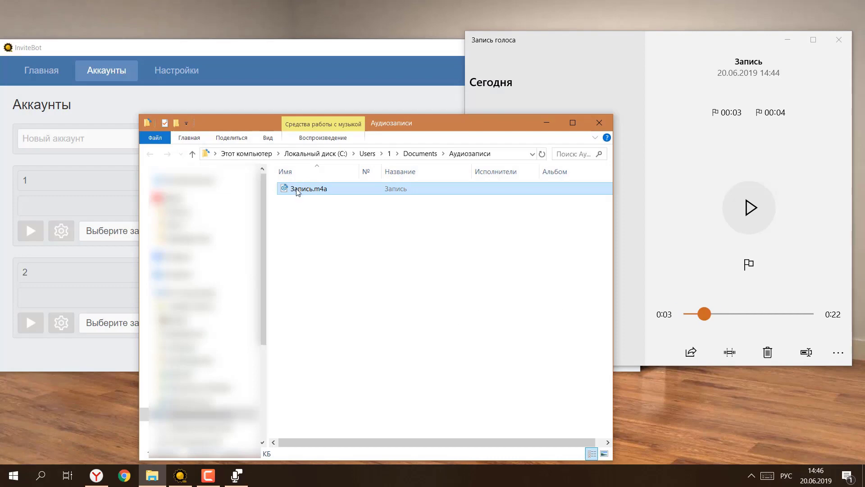
left_click_drag(299, 191, 40, 400)
left_click(600, 123)
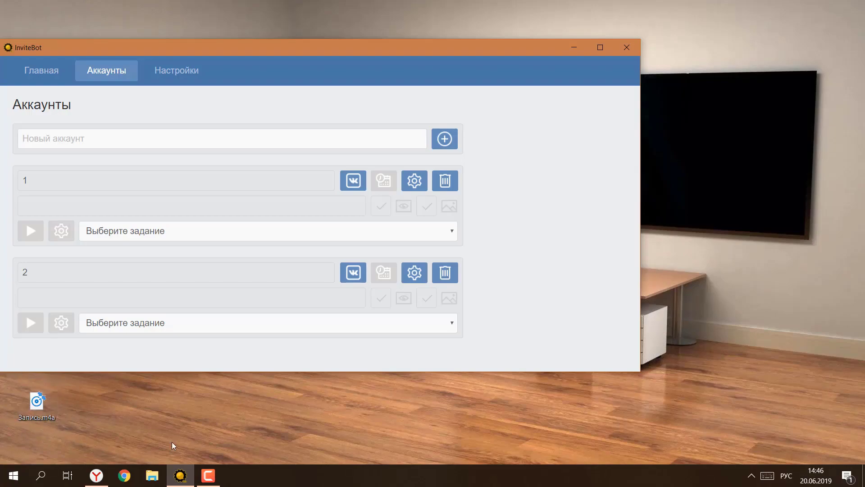
Switch to Yandex Browser, open online-audio-converter.com from the search results and load Запись.m4a from the desktop
left_click(96, 476)
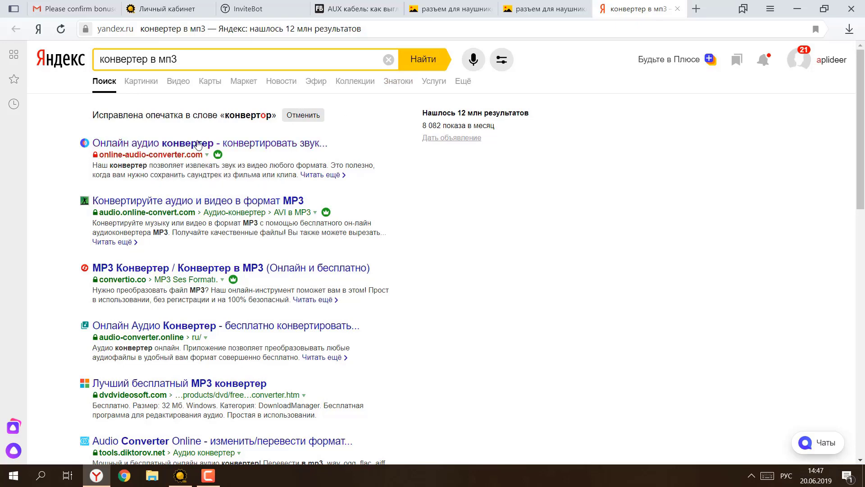
left_click(131, 143)
left_click(412, 178)
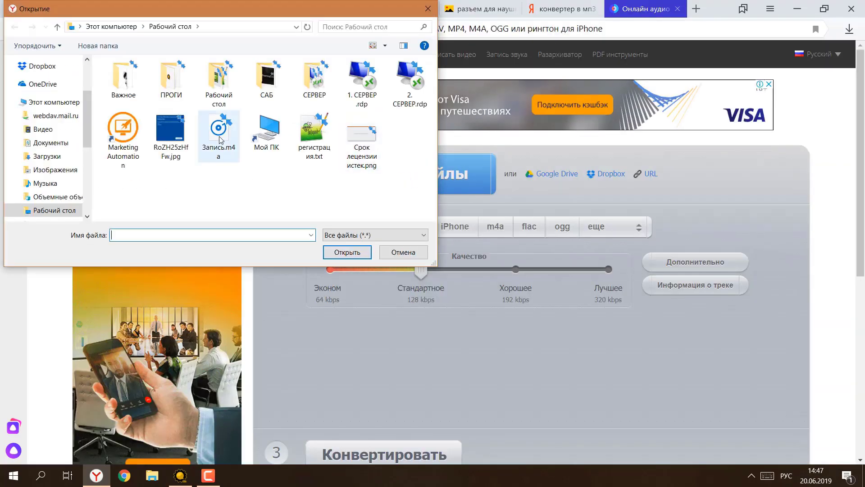
double_click(220, 137)
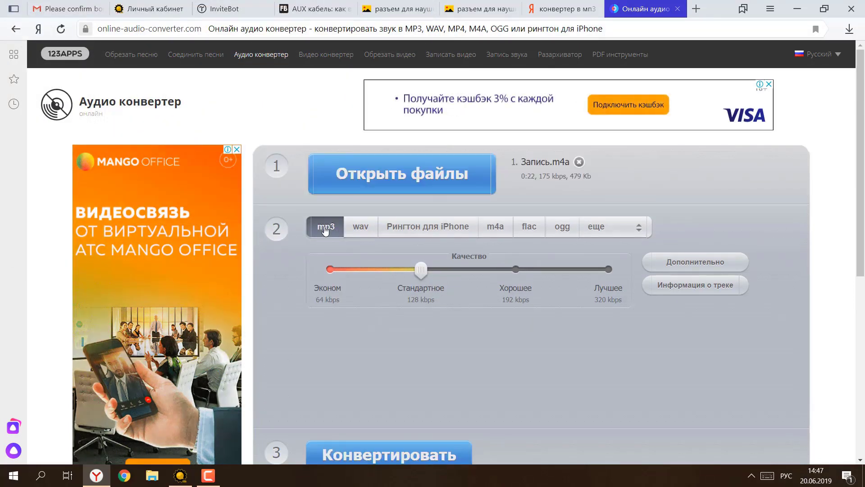
Convert the recording to mp3 at the best quality, 320 kbps, and download the converted file
left_click_drag(424, 270, 610, 269)
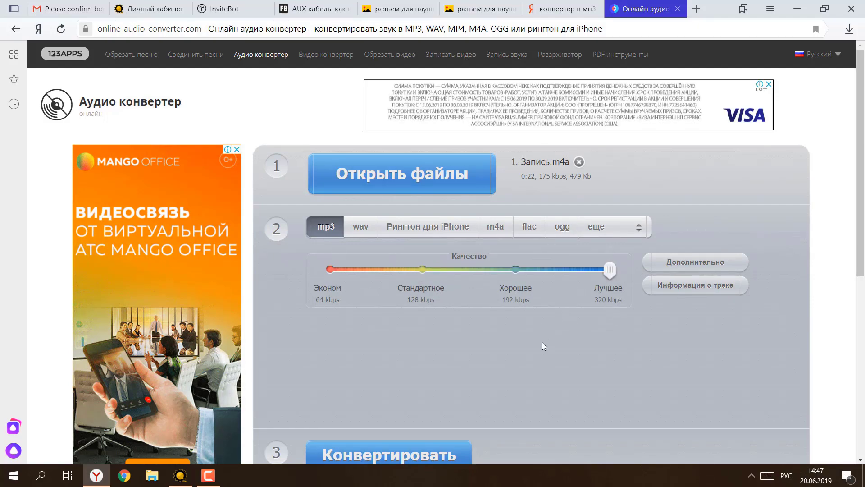
scroll(450, 361, "down", 4)
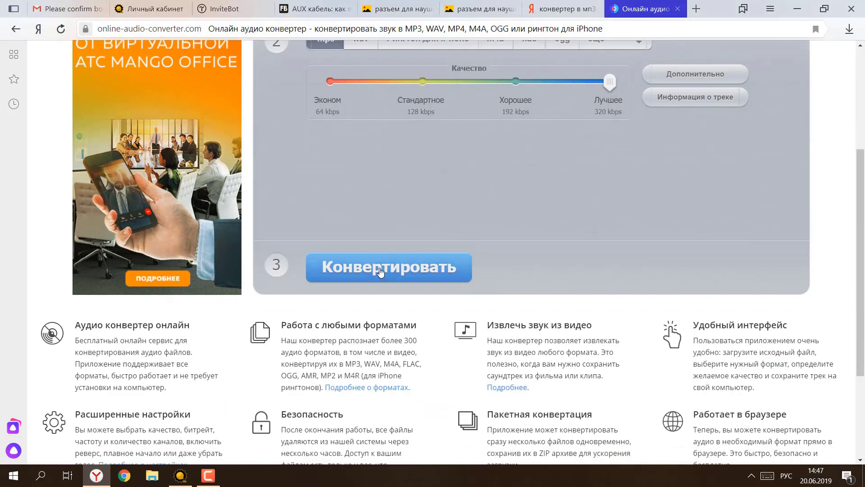
left_click(380, 271)
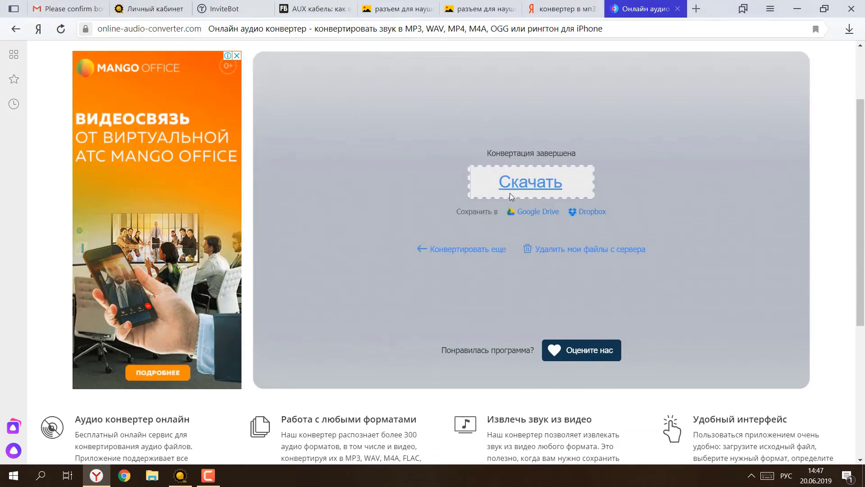
left_click(509, 193)
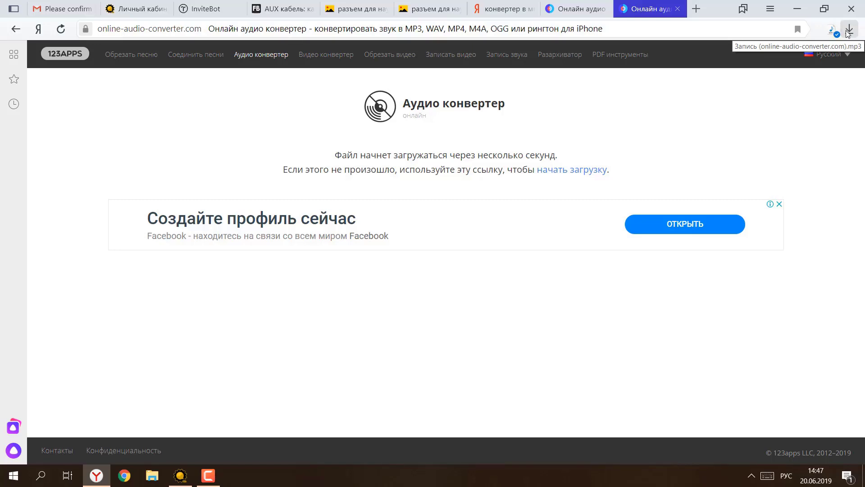
Copy the downloaded MP3 file to the desktop and rename it 1.mp3
left_click(832, 31)
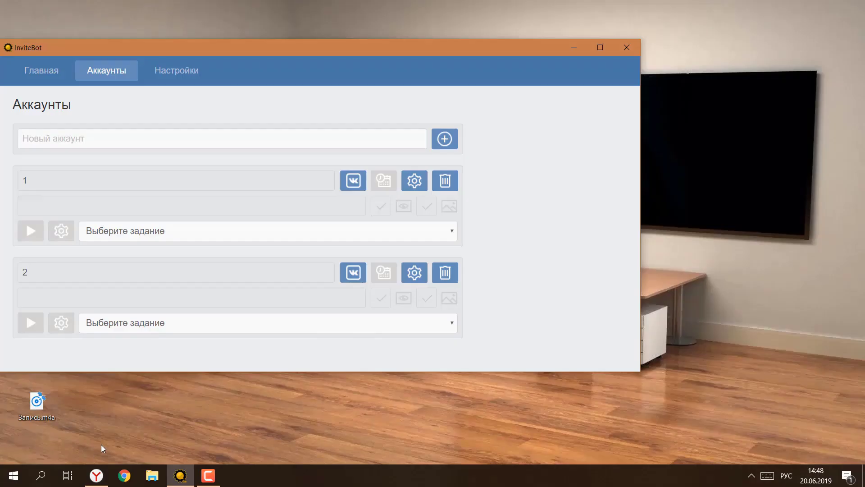
right_click(122, 424)
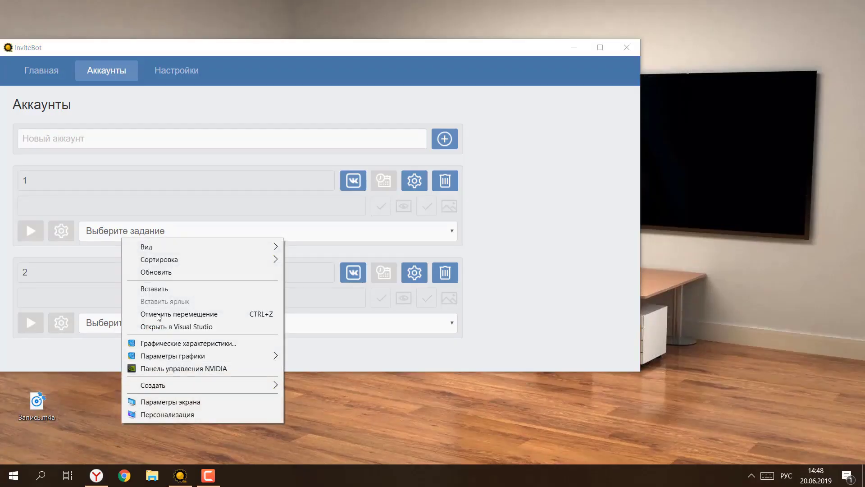
left_click(160, 294)
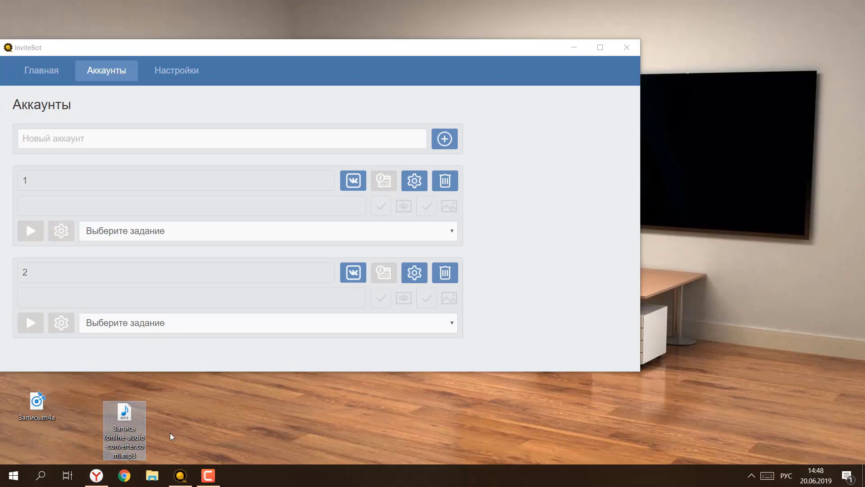
key("F2")
type("1")
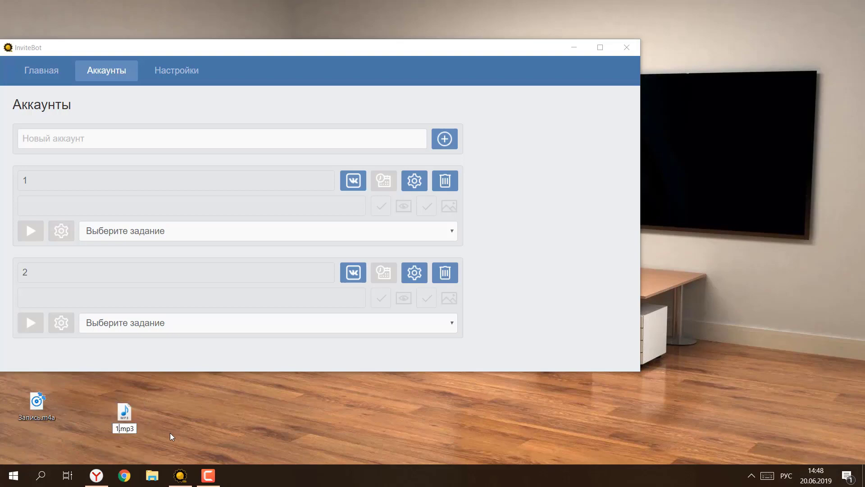
key("Return")
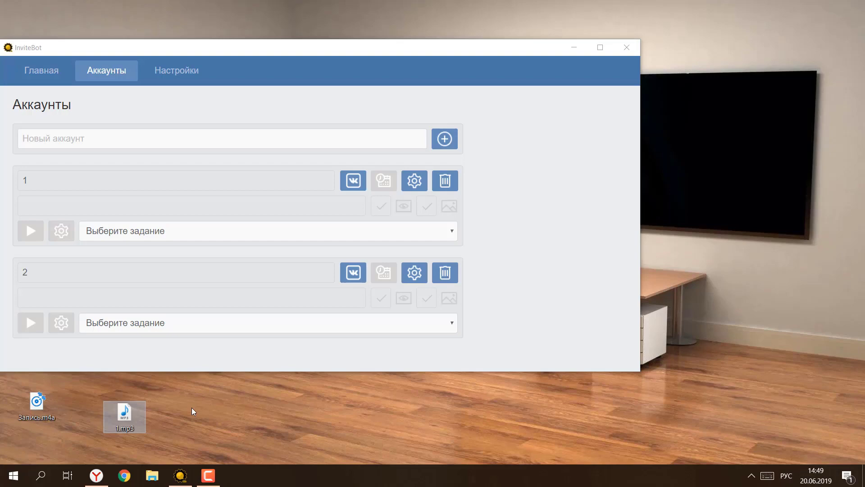
Delete the original Запись.m4a file from the desktop
left_click_drag(84, 390, 14, 429)
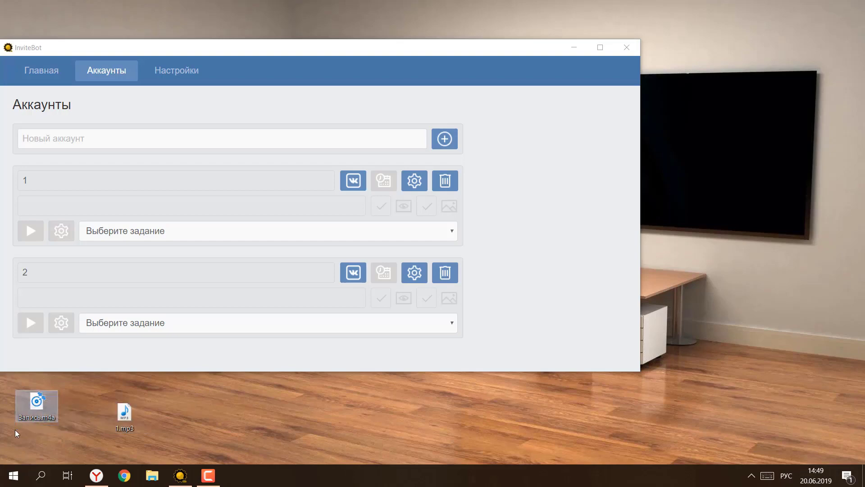
key("Delete")
key("Return")
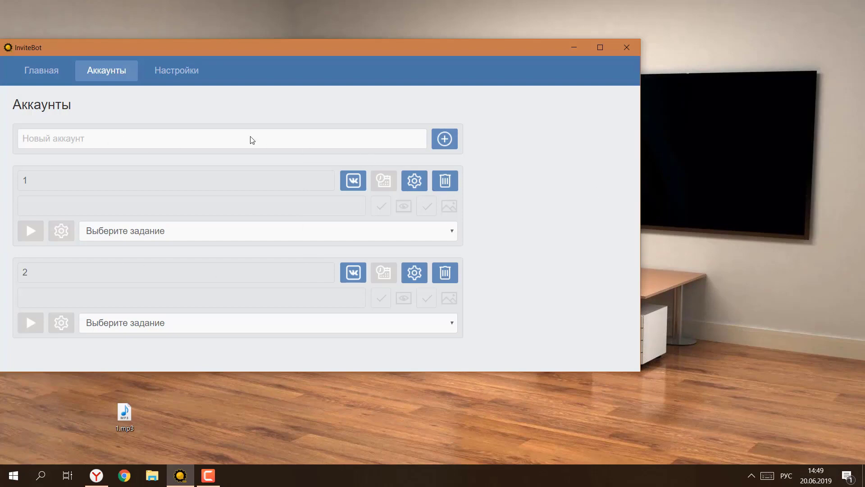
Open VK for account 1 from InviteBot, log in with the account password and save the login in Firefox
left_click(354, 182)
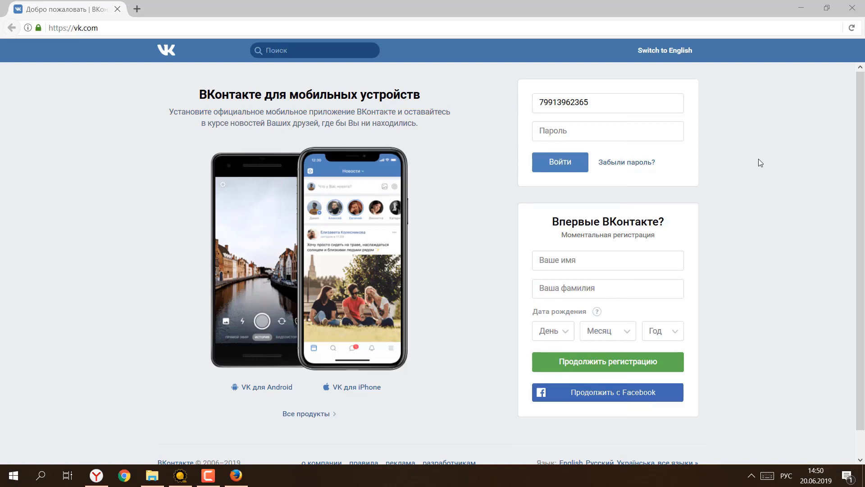
left_click(555, 133)
key("ctrl+v")
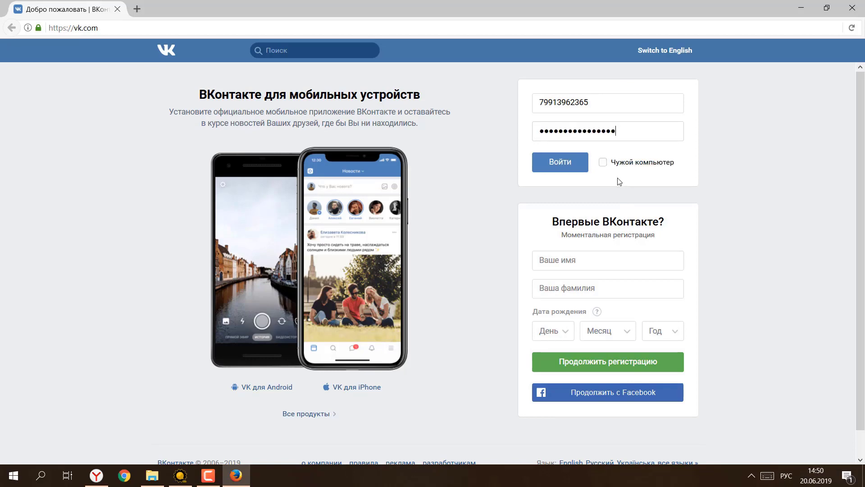
left_click(561, 163)
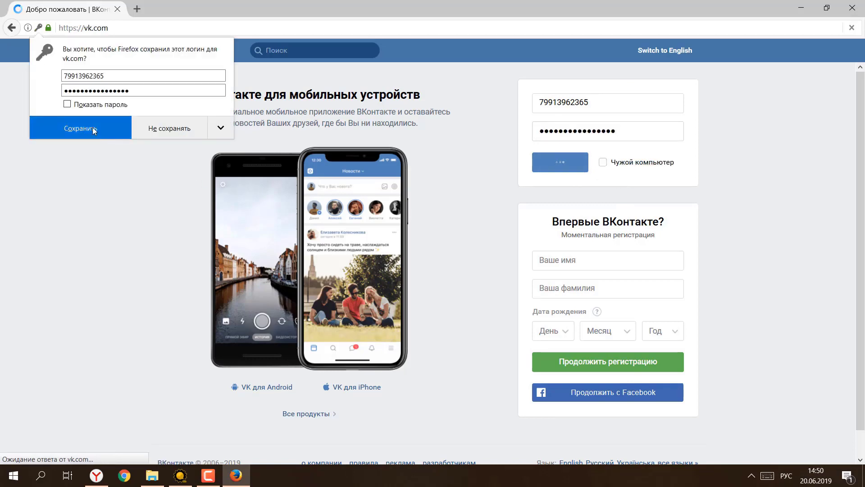
left_click(108, 128)
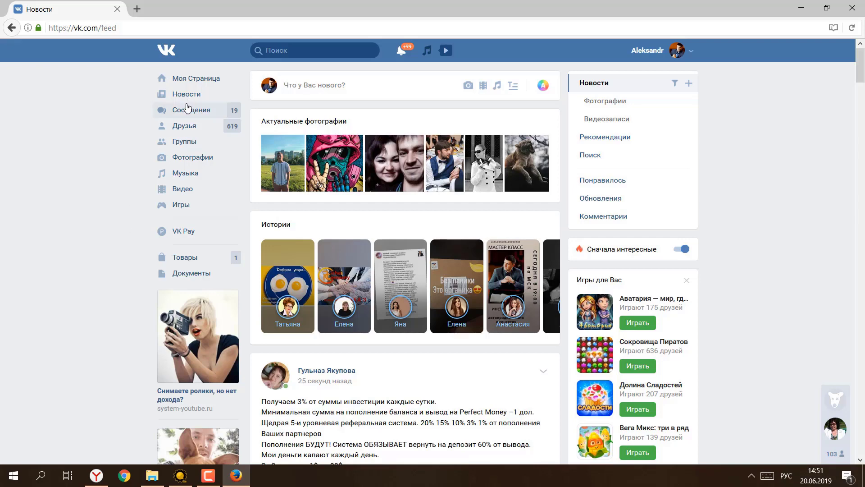
Start a voice message in a VK chat to grant vk.com remembered microphone access, and discard the recording
left_click(186, 111)
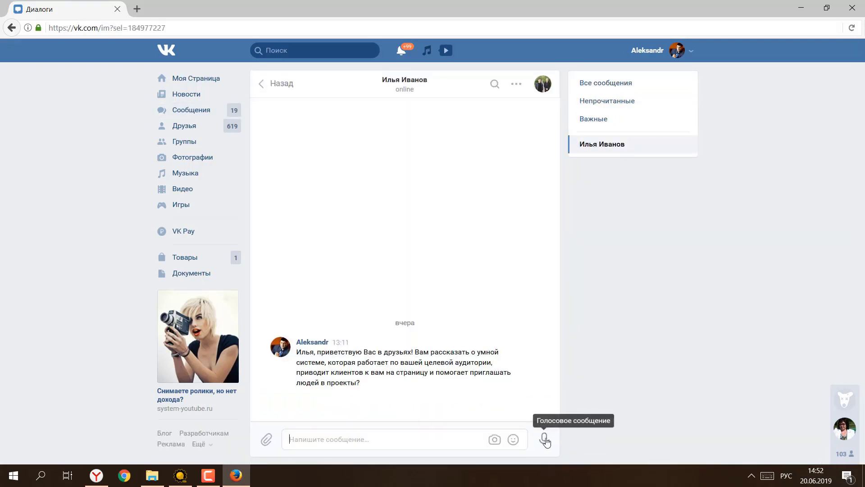
left_click(544, 439)
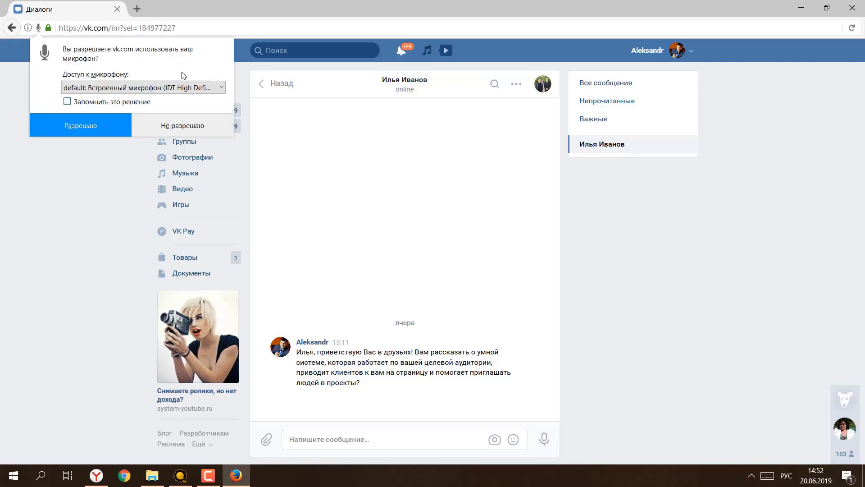
left_click(67, 102)
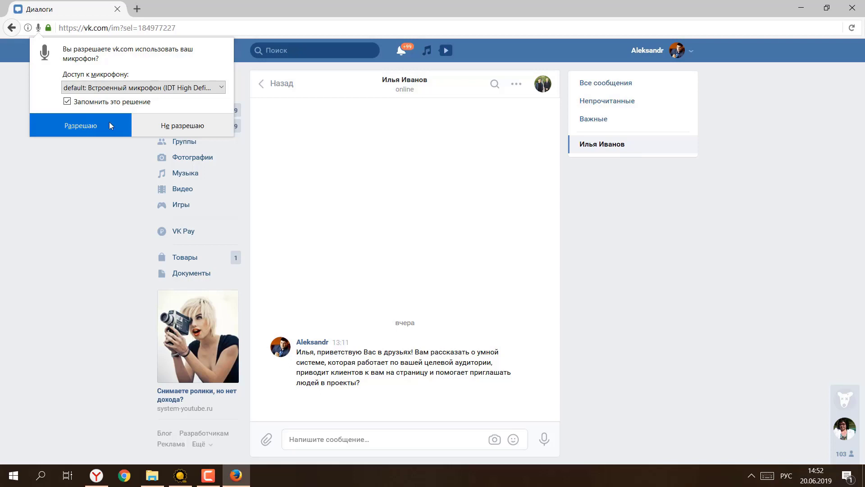
left_click(83, 128)
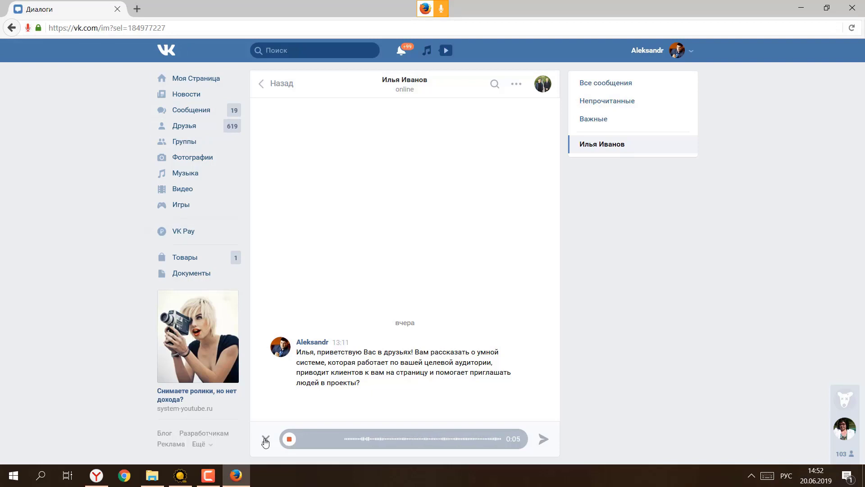
left_click(265, 439)
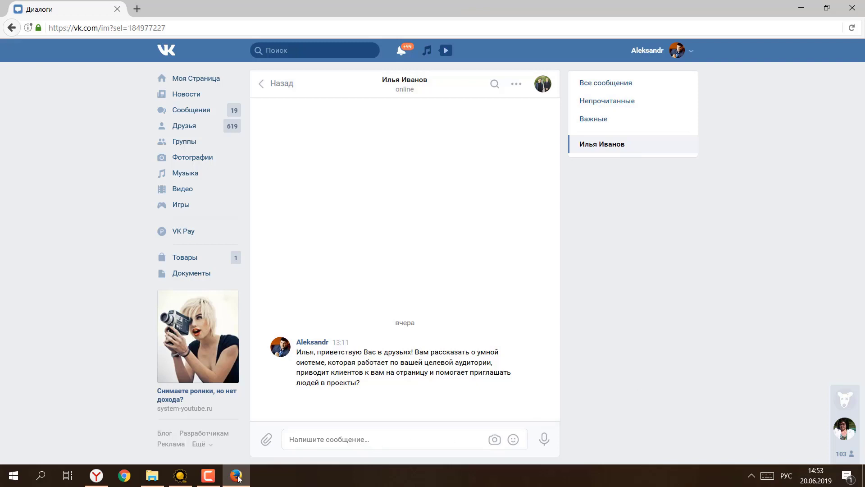
Return to InviteBot, close the Firefox window and end the open VK session of account 1
left_click(179, 475)
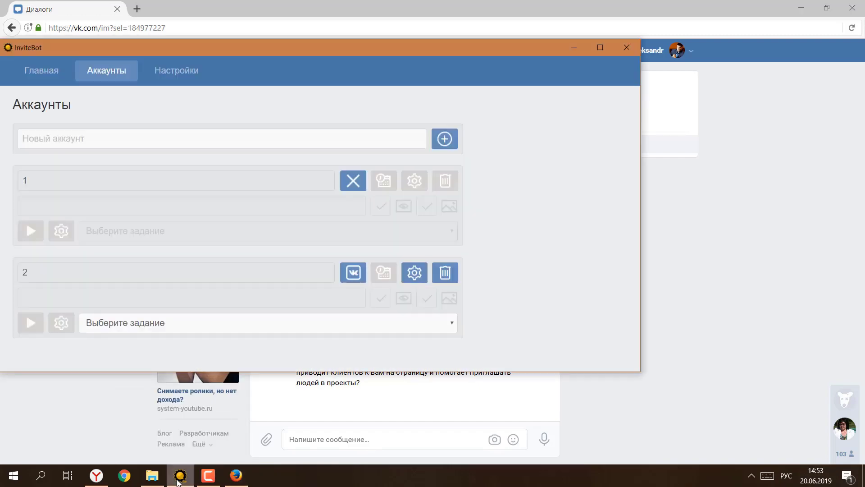
left_click(852, 8)
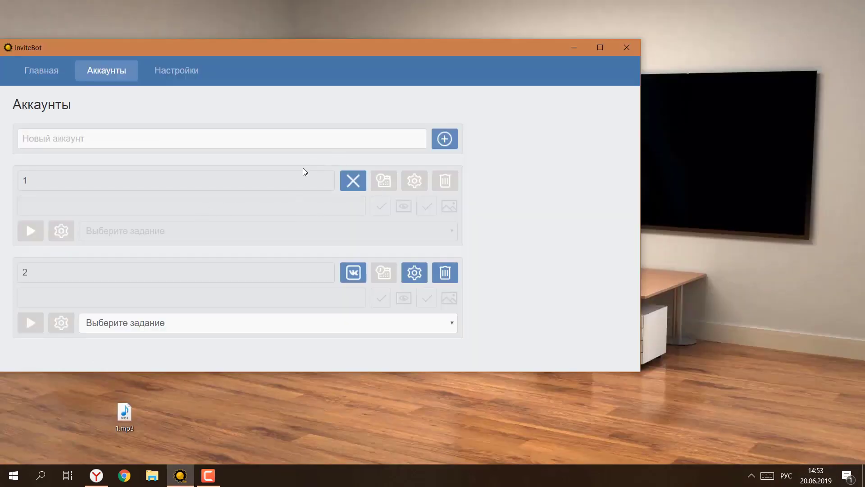
left_click(353, 181)
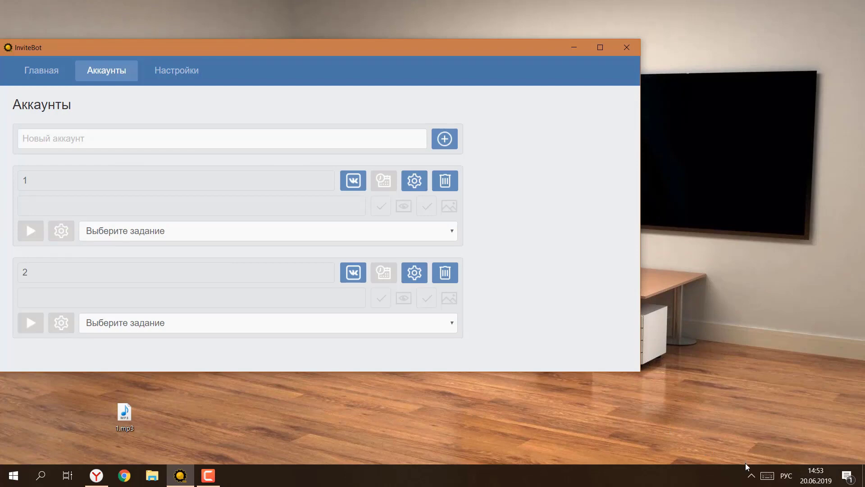
Open the Windows Sound settings and display the list of recording devices
left_click(752, 478)
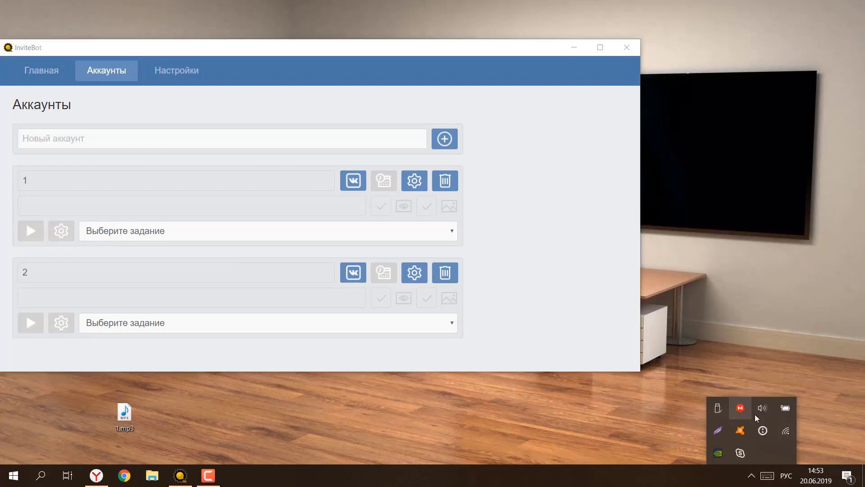
right_click(759, 406)
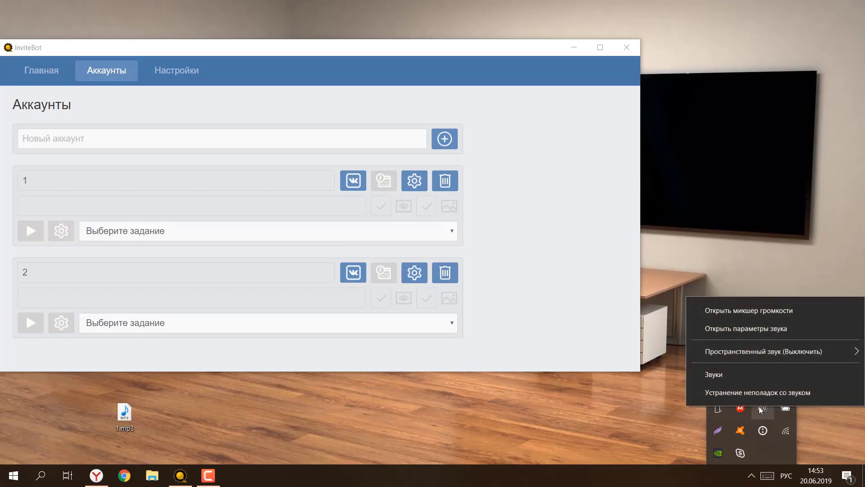
left_click(746, 372)
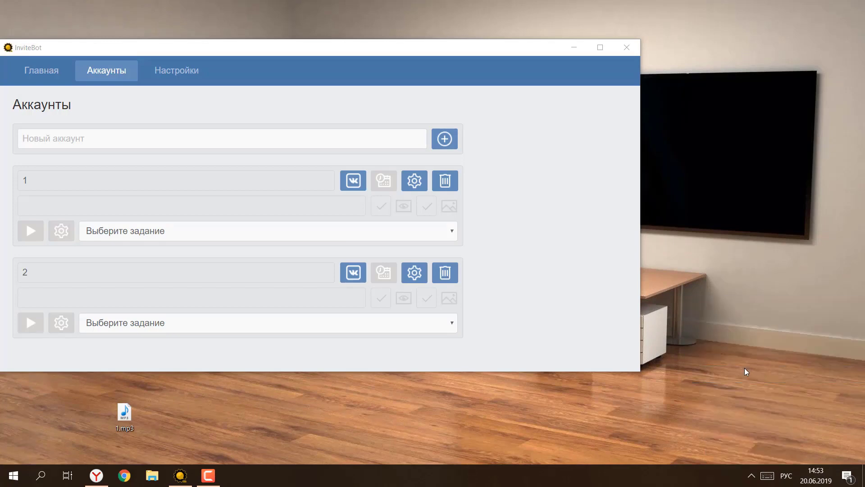
left_click(107, 61)
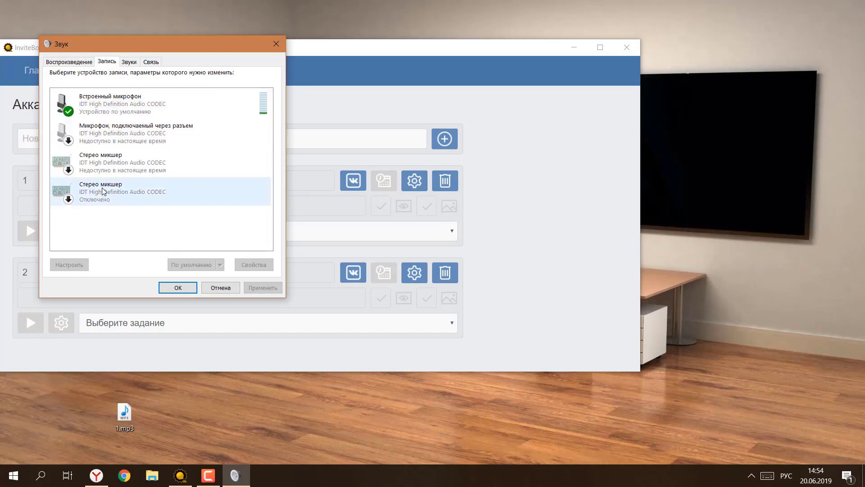
Hide the disabled devices in the recording device list and show them again
right_click(106, 215)
right_click(78, 219)
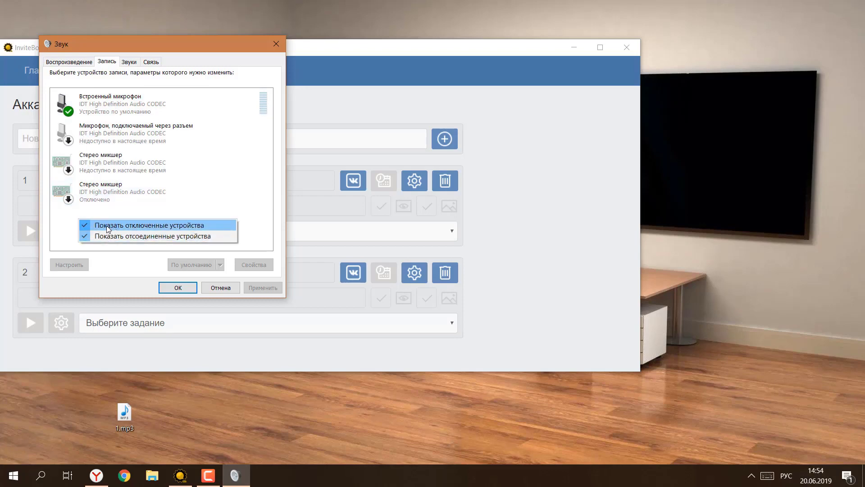
left_click(85, 225)
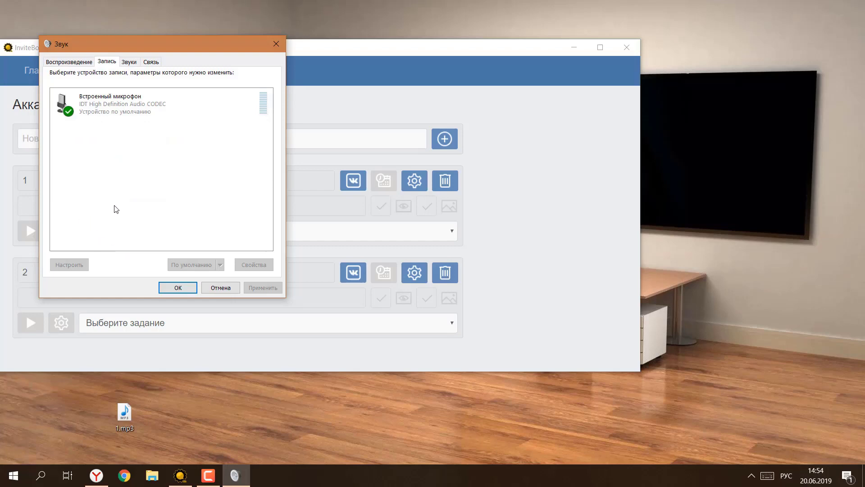
right_click(106, 190)
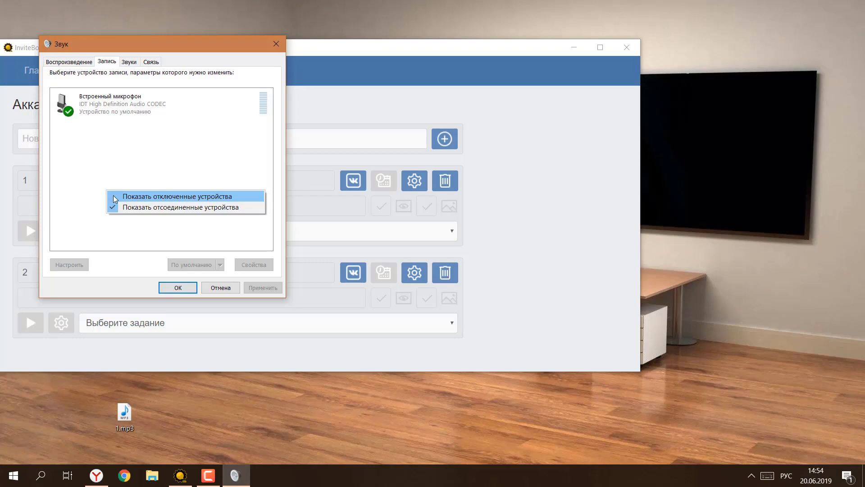
left_click(114, 196)
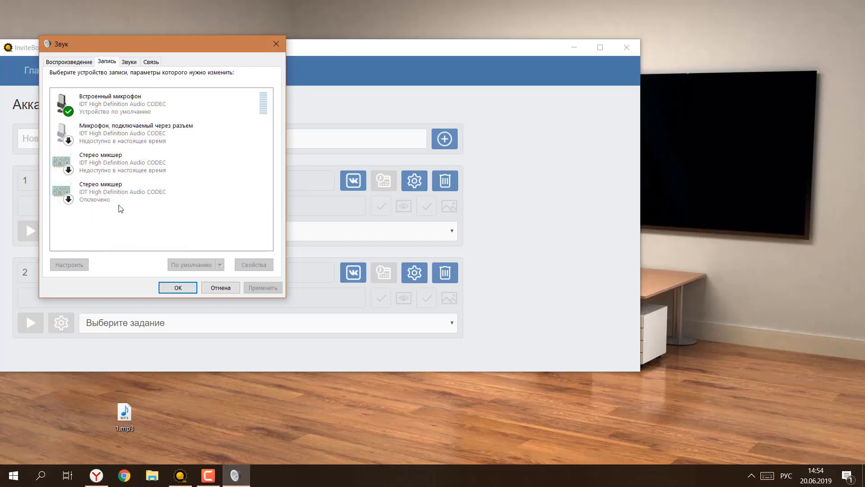
Enable the disabled Стерео микшер recording device and close the Sound settings
right_click(109, 196)
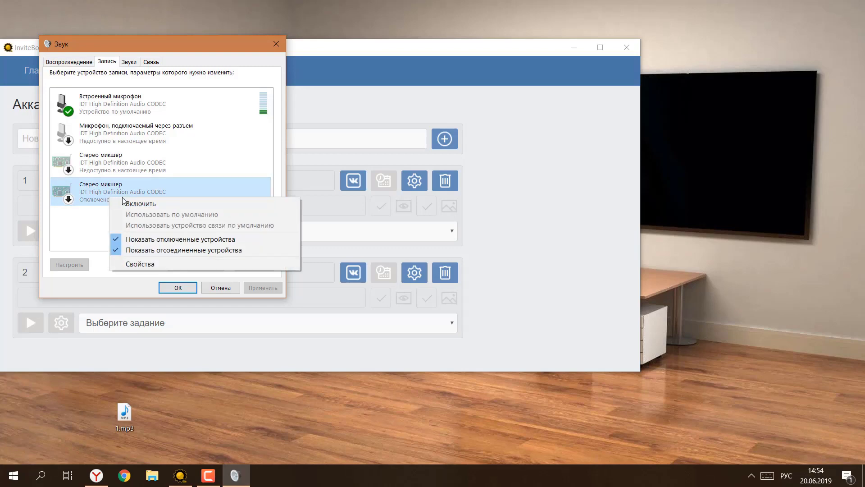
left_click(132, 204)
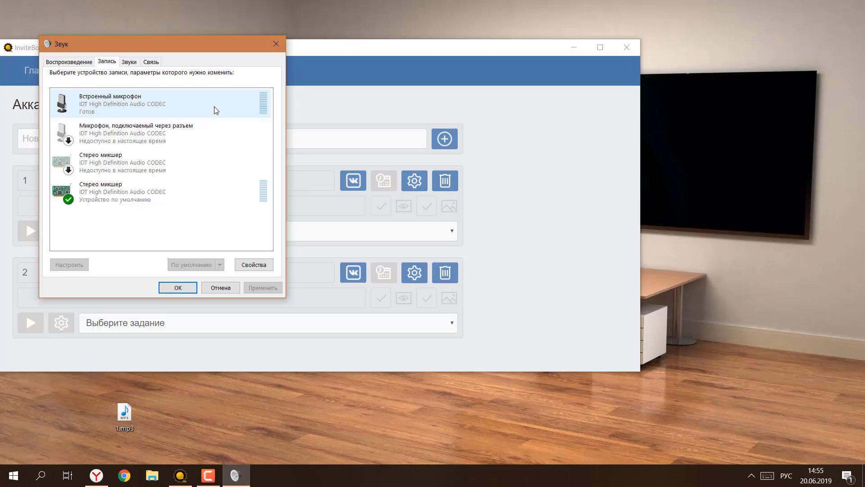
left_click(188, 109)
right_click(188, 109)
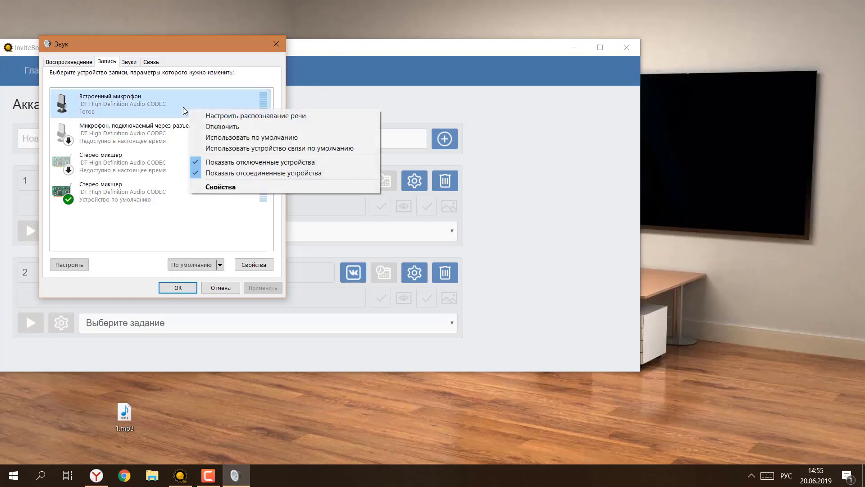
left_click(175, 102)
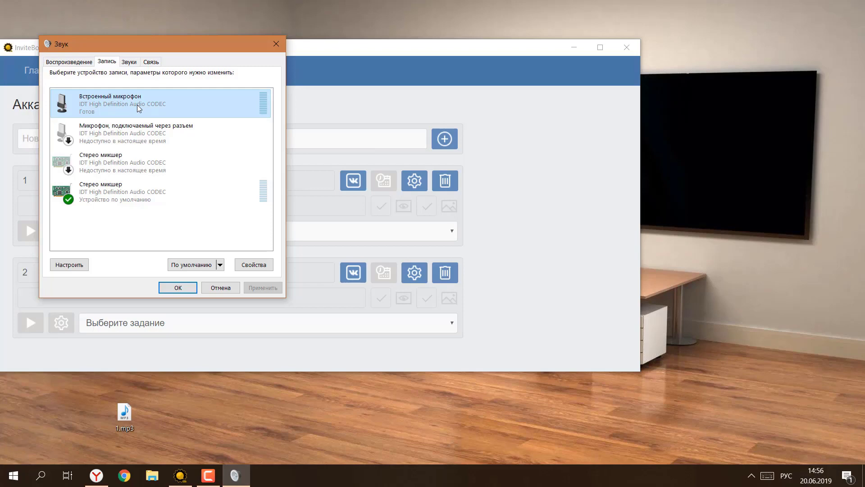
right_click(117, 232)
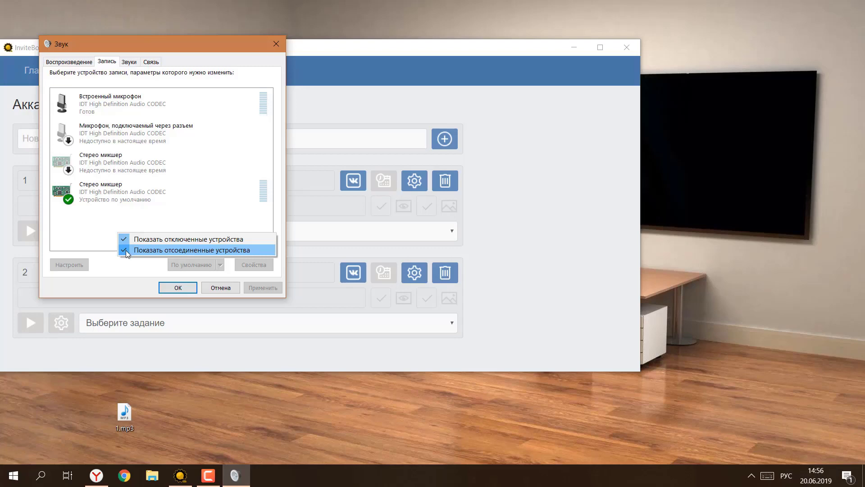
left_click(130, 238)
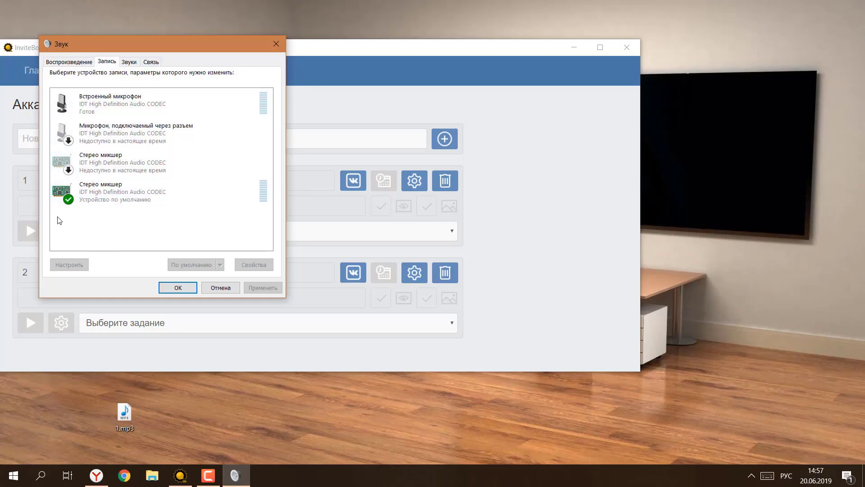
left_click(276, 43)
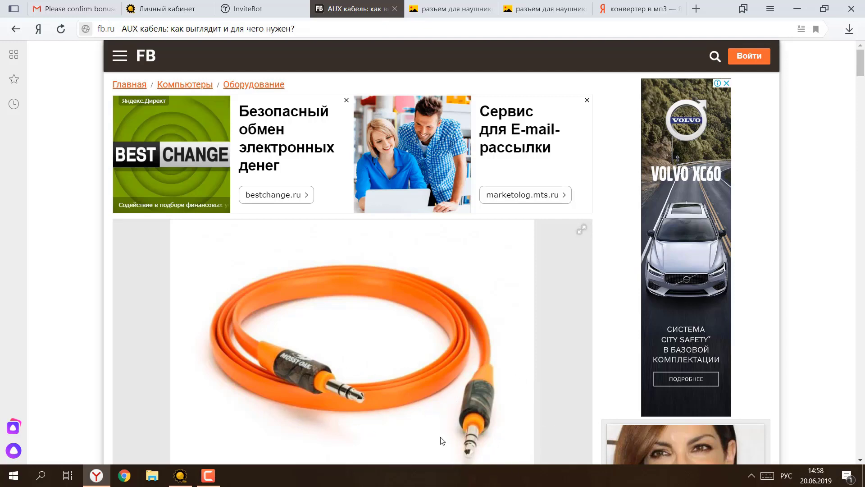
Switch to the browser and examine the pictures of an AUX cable and of headphone and microphone jacks on laptops and desktop computers
key("ctrl+Tab")
mouse_move(516, 273)
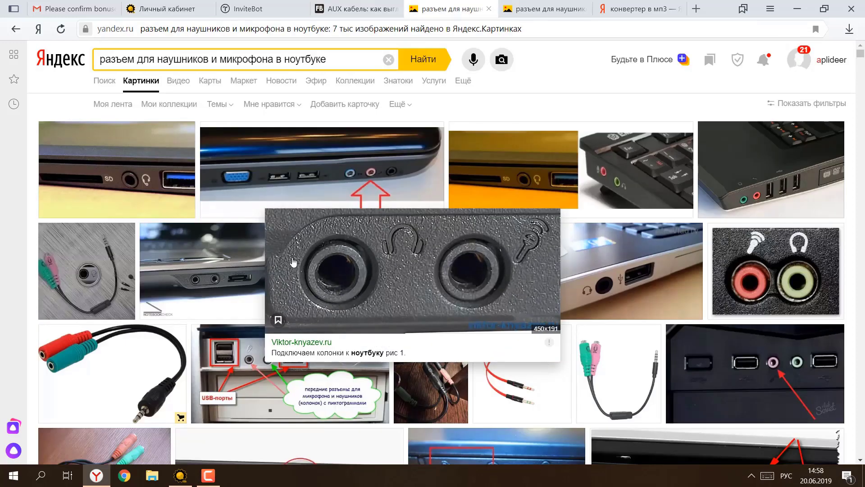
mouse_move(399, 212)
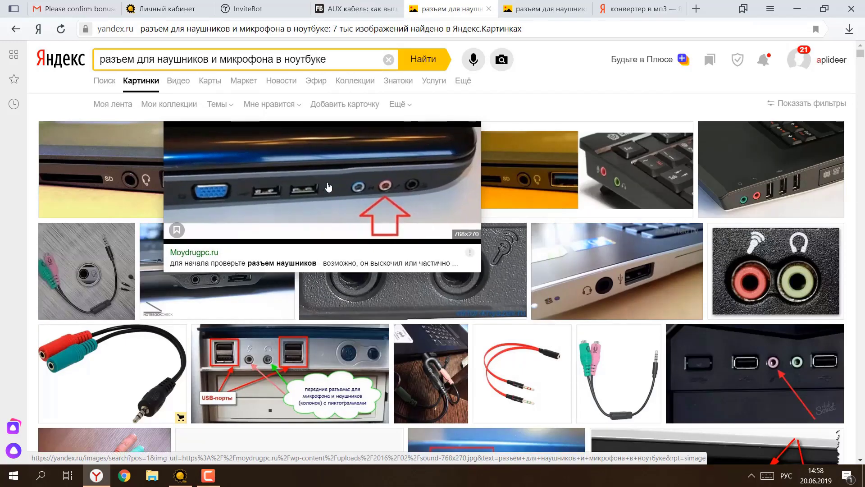
key("ctrl+Tab")
mouse_move(316, 294)
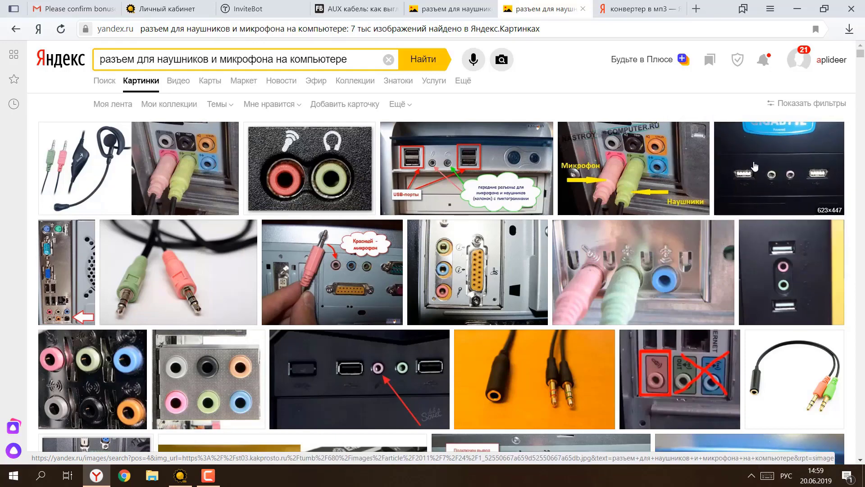
mouse_move(811, 167)
mouse_move(244, 286)
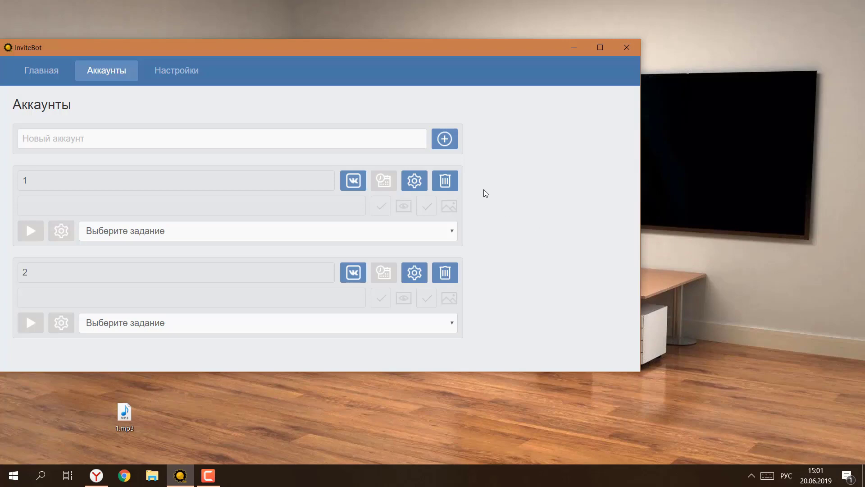
Return to InviteBot, assign the task "ВК автоответчик, нам заявка в друзья" to account 1 and open the task's settings
left_click(189, 231)
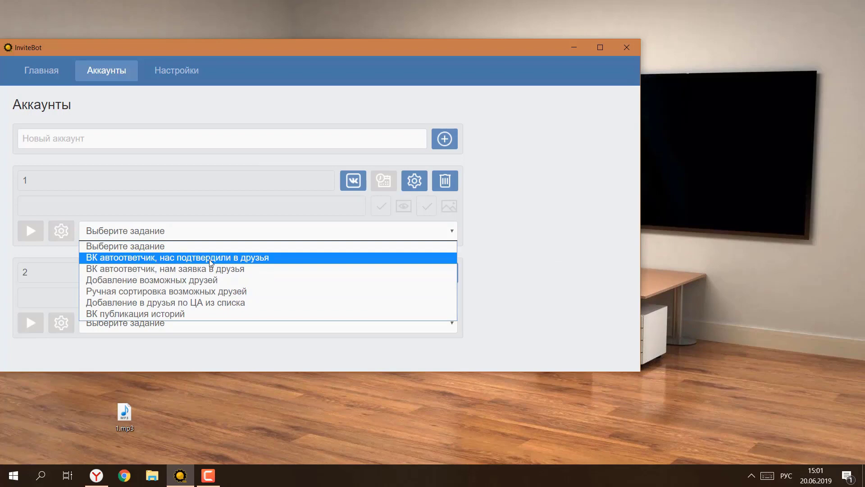
left_click(160, 269)
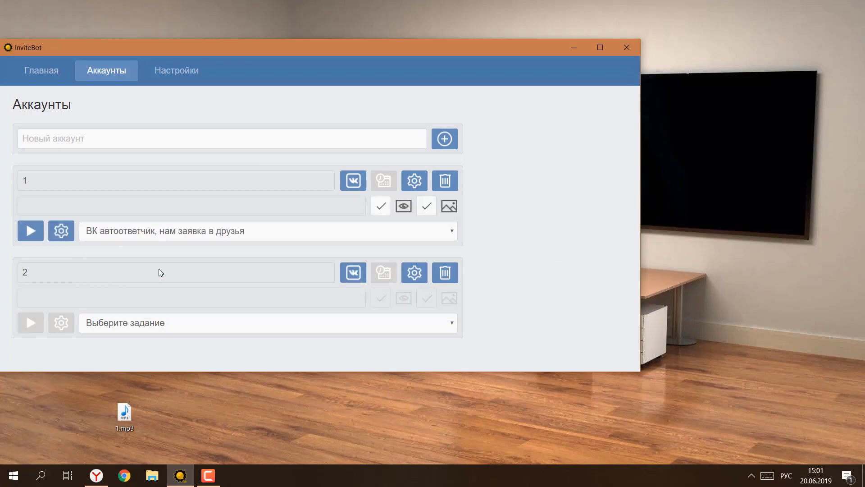
left_click(58, 235)
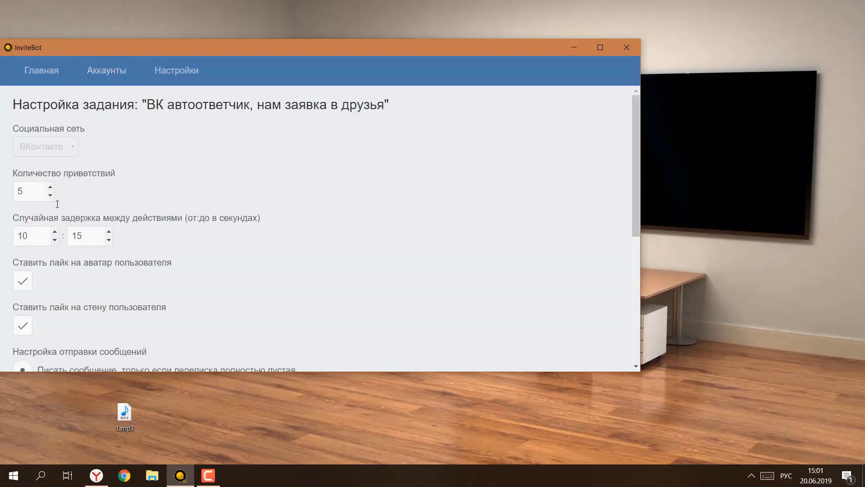
Set the number of greetings to 30 and the random delay between actions to 10–10 seconds
left_click_drag(51, 187, 49, 197)
left_click(55, 232)
left_click(54, 240)
left_click_drag(111, 244, 110, 244)
Set message sending to write both when the conversation is completely empty and when a received message is unanswered
scroll(26, 192, "down", 2)
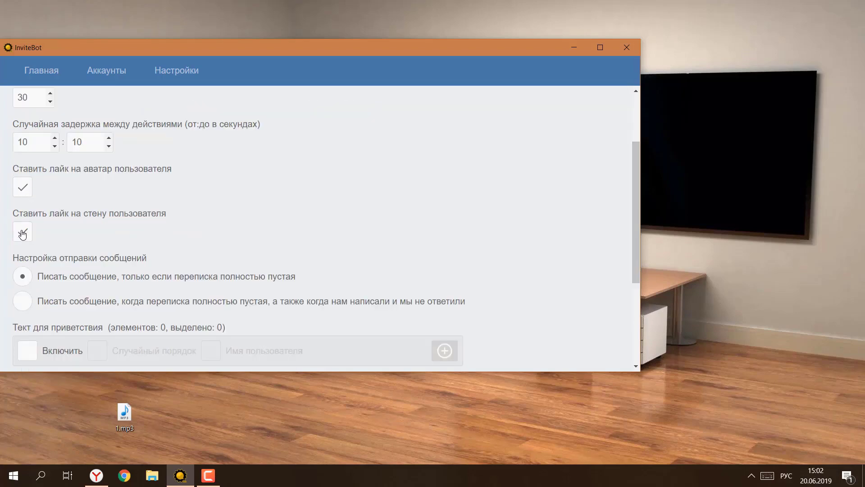
scroll(166, 234, "down", 1)
scroll(166, 235, "down", 2)
left_click(106, 199)
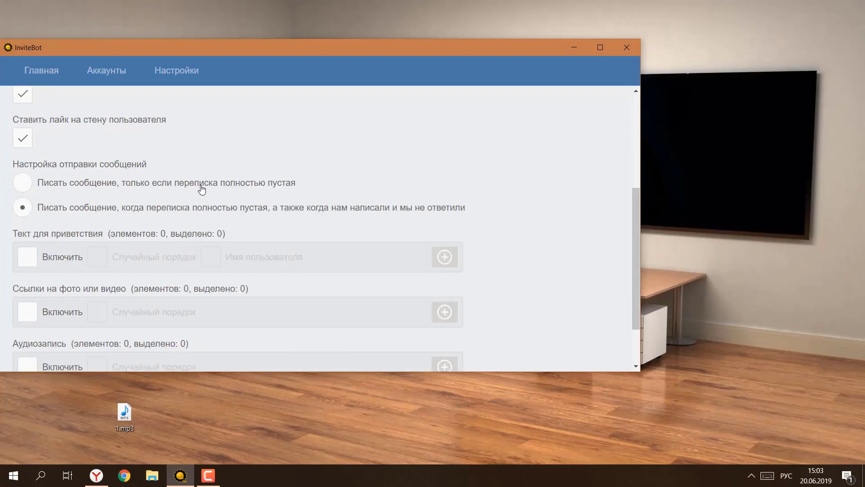
Enable the Аудиозапись greeting with the file 1.mp3 from the desktop and save the task settings
scroll(201, 189, "down", 2)
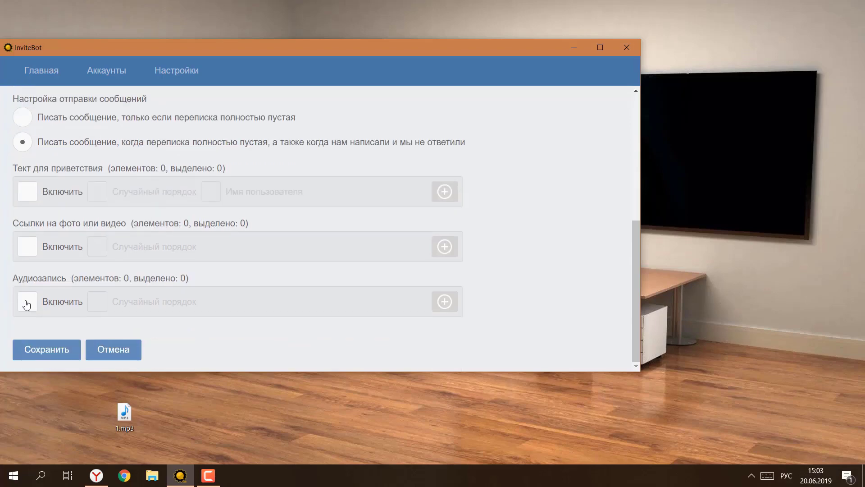
left_click(27, 302)
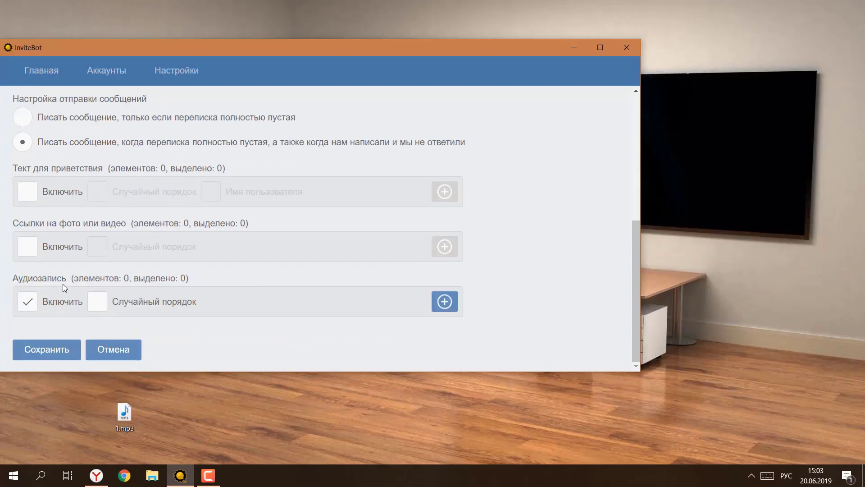
left_click(444, 302)
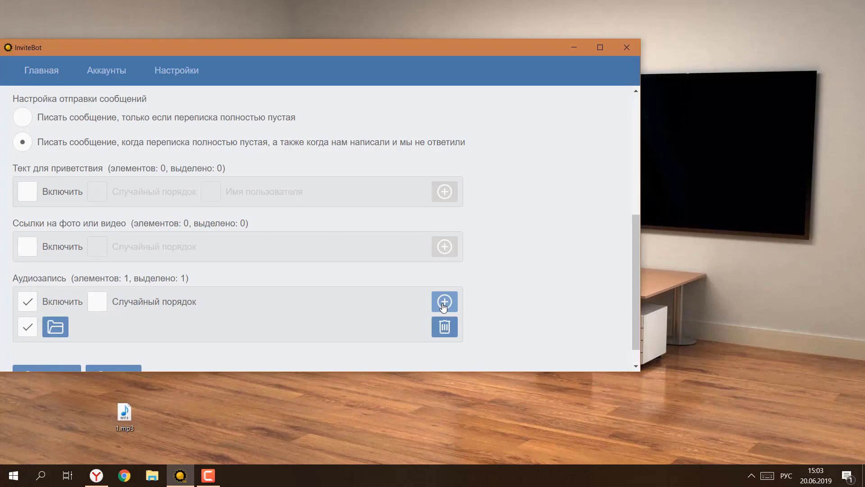
left_click(49, 328)
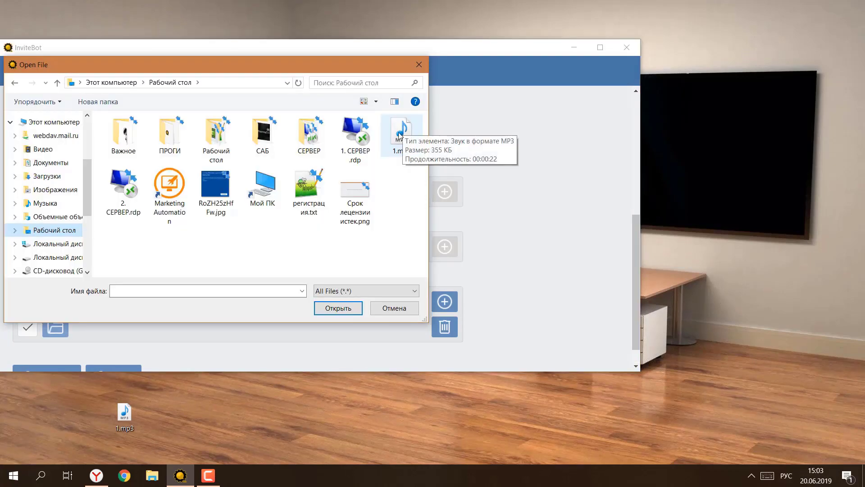
left_click(399, 134)
double_click(399, 134)
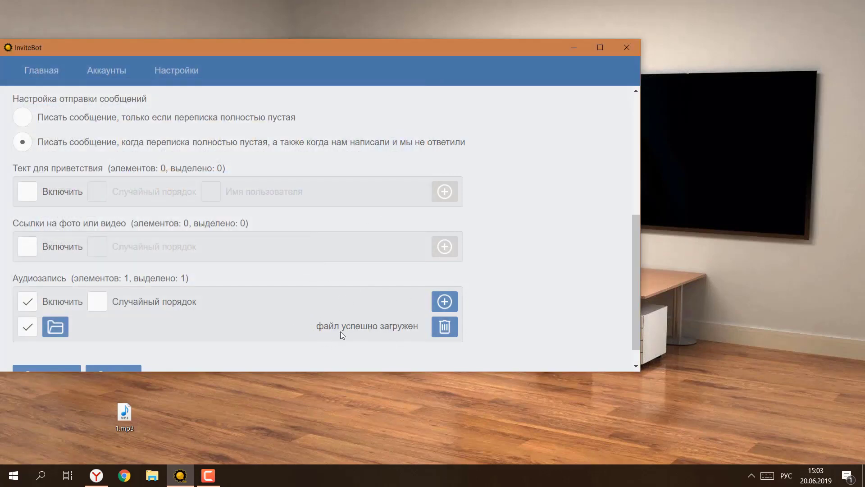
scroll(194, 326, "down", 2)
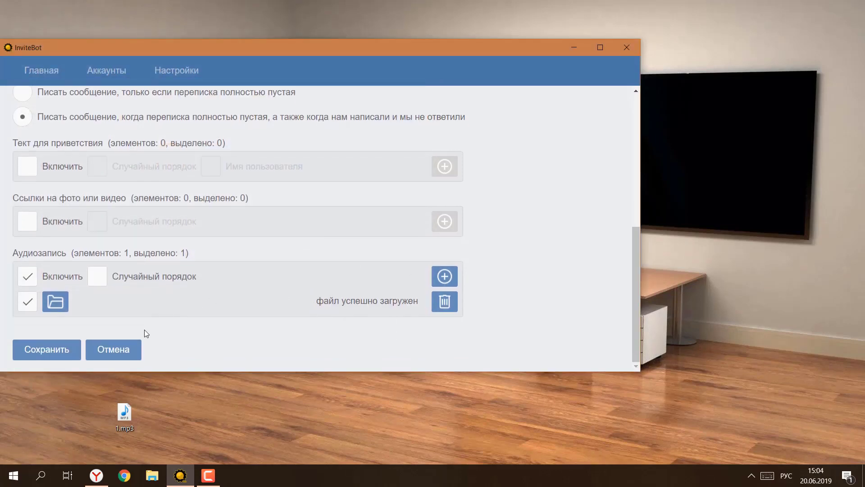
left_click(38, 353)
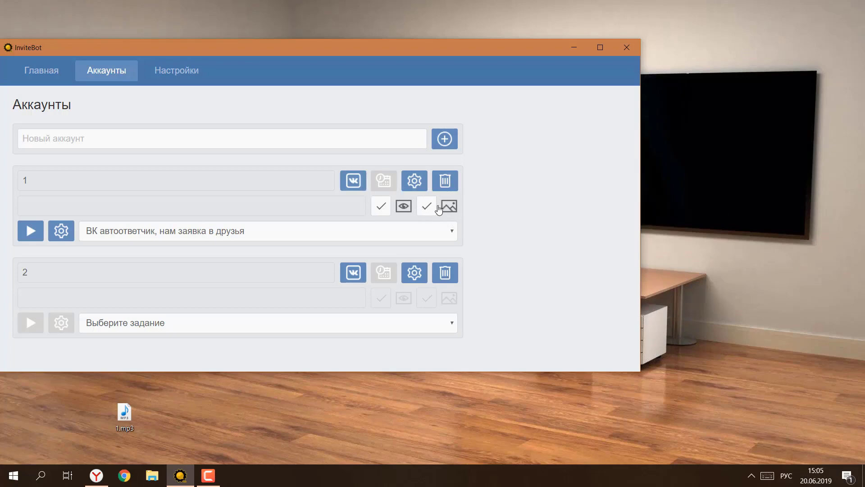
Run the friend-request autoresponder task for account 1 and let it send the recorded voice greeting in the VK chat
left_click(32, 236)
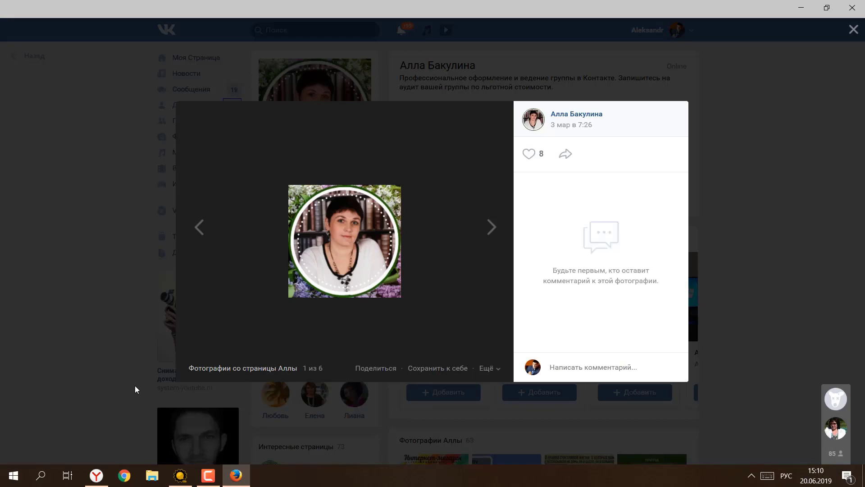
left_click(135, 385)
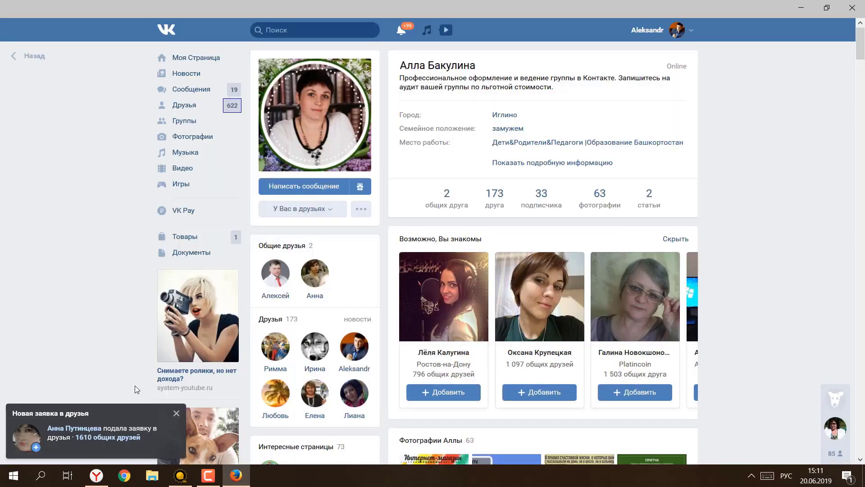
scroll(134, 385, "down", 3)
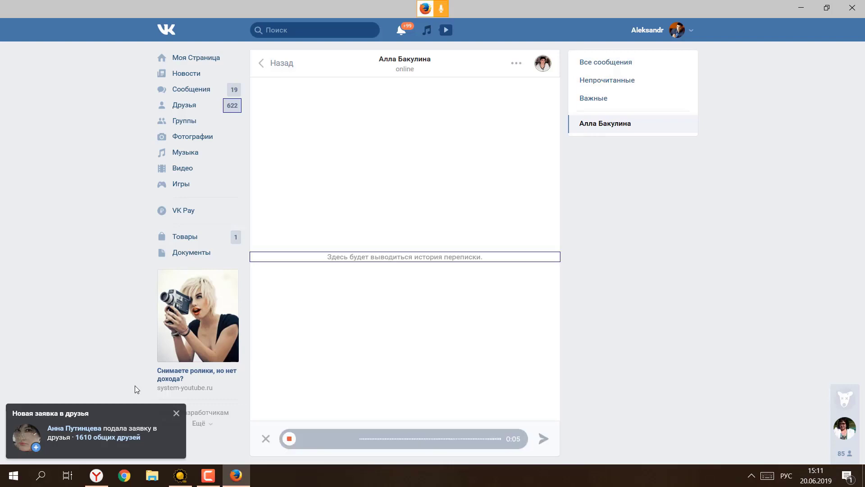
key("Return")
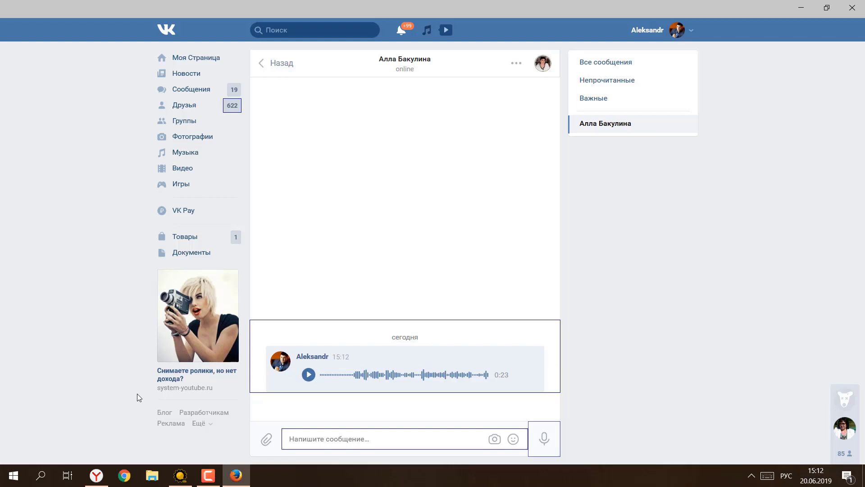
Stop account 1's running task and select "ВК автоответчик, нам заявка в друзья" as the task for account 2
key("F5")
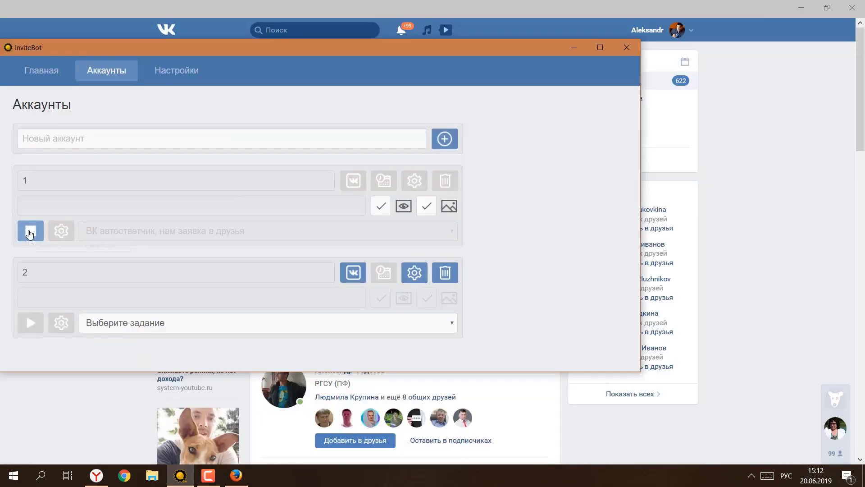
left_click(30, 230)
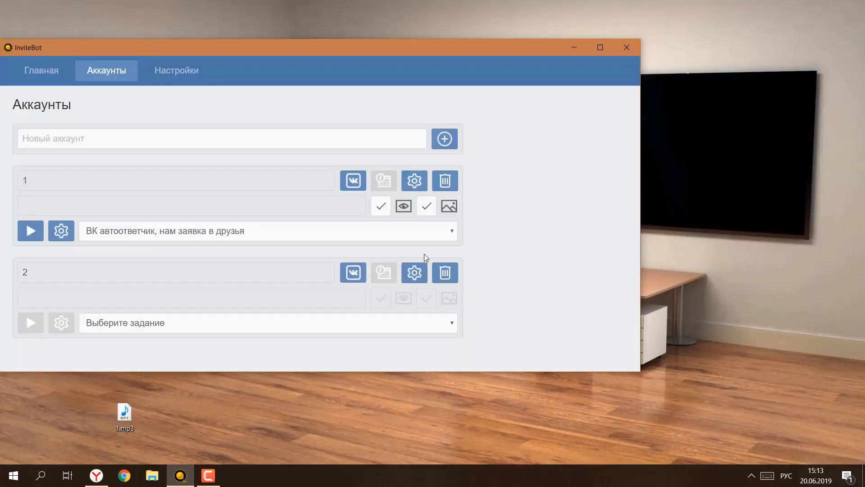
left_click(349, 280)
left_click(119, 327)
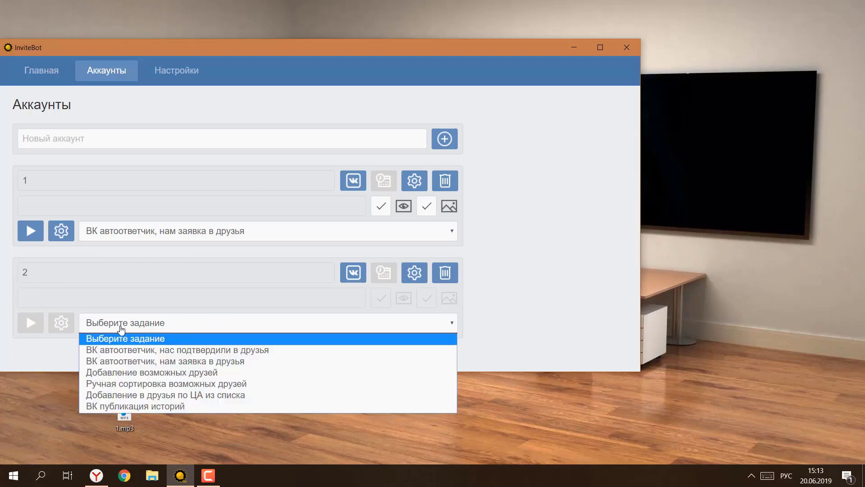
left_click(126, 361)
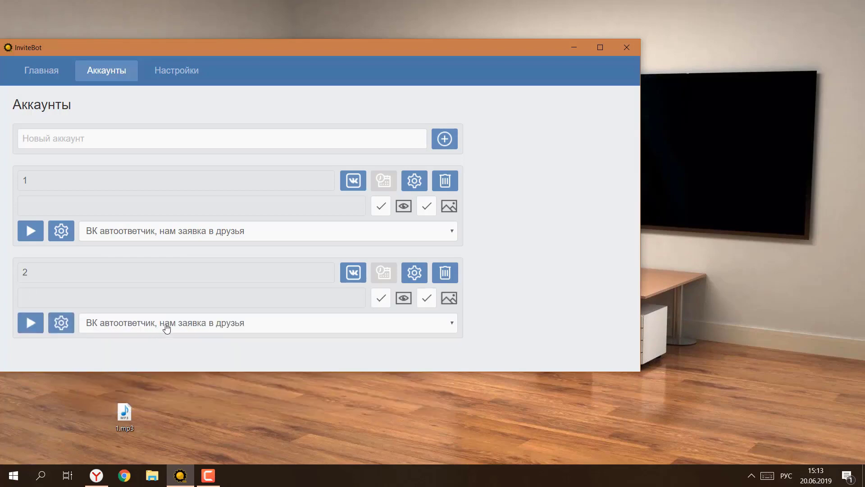
In account 2's task settings, enable the Аудиозапись greeting with 1.mp3 from the Голосовое folder and save
left_click(61, 323)
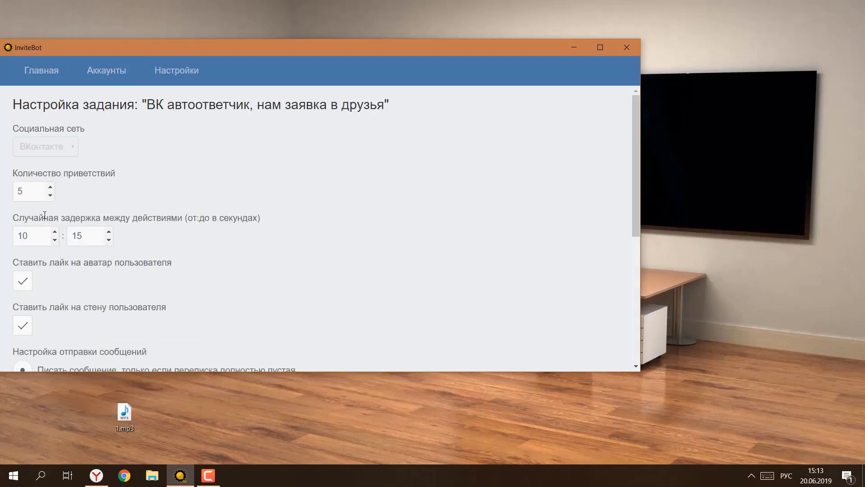
scroll(45, 272, "down", 5)
left_click(27, 304)
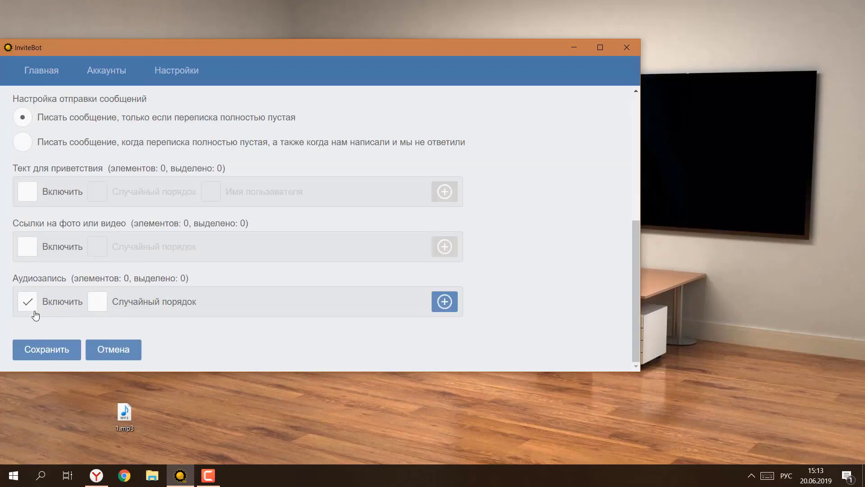
left_click(444, 302)
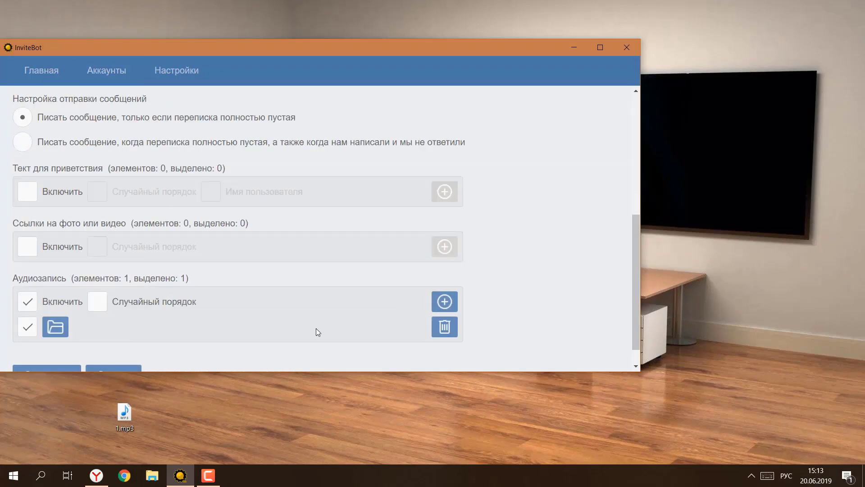
left_click(56, 329)
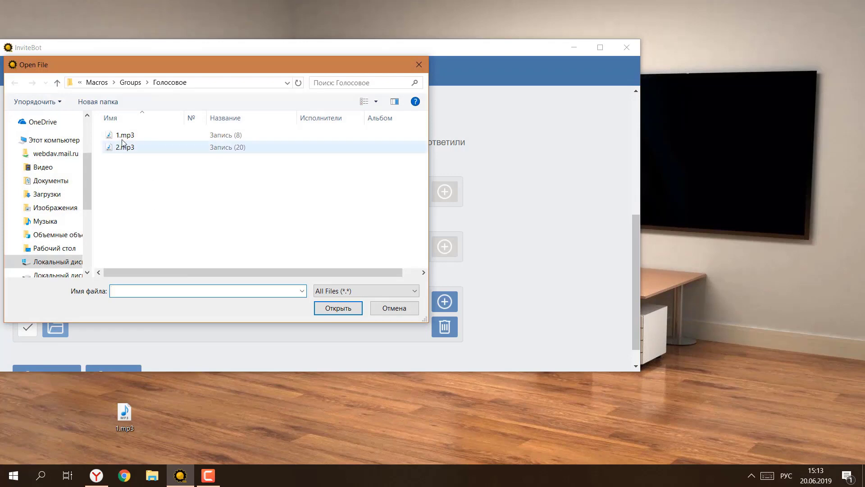
double_click(121, 137)
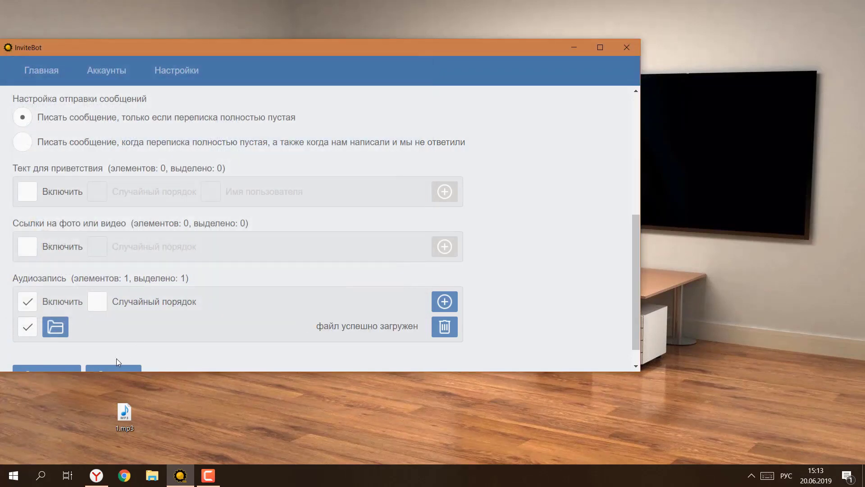
scroll(216, 349, "down", 1)
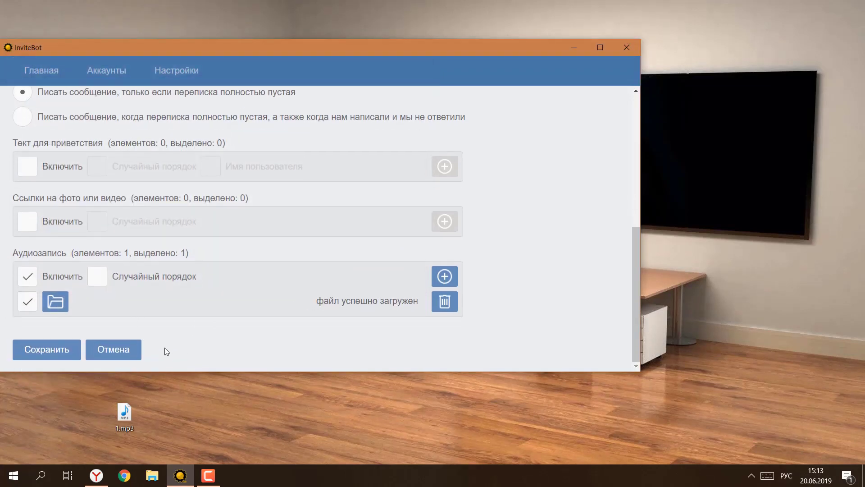
left_click(46, 351)
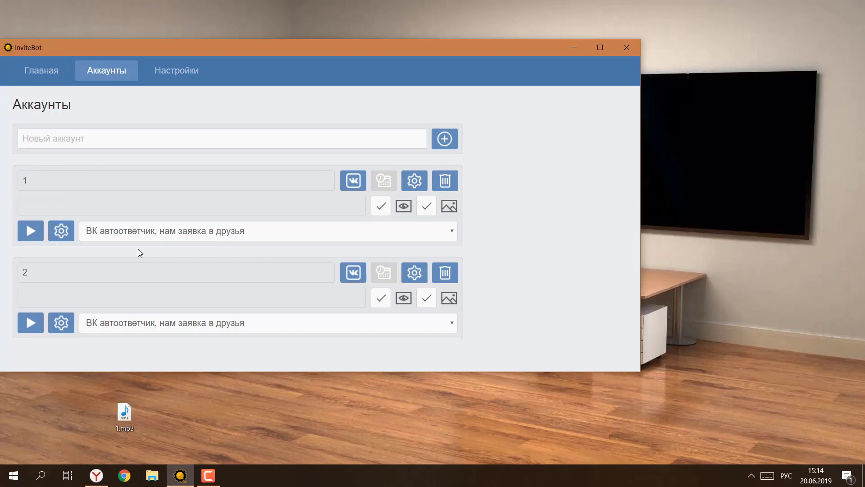
Switch account 1 to "ВК автоответчик, нас подтвердили в друзья" and set it to write to empty conversations and unanswered messages
left_click(203, 234)
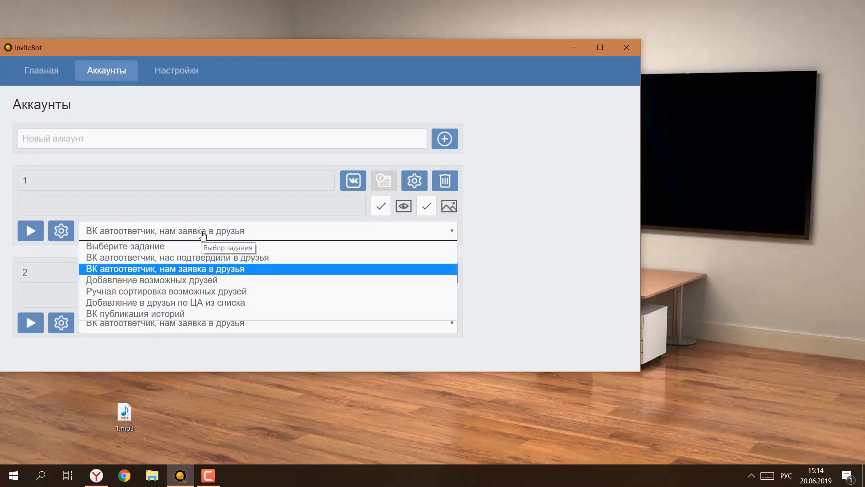
left_click(158, 257)
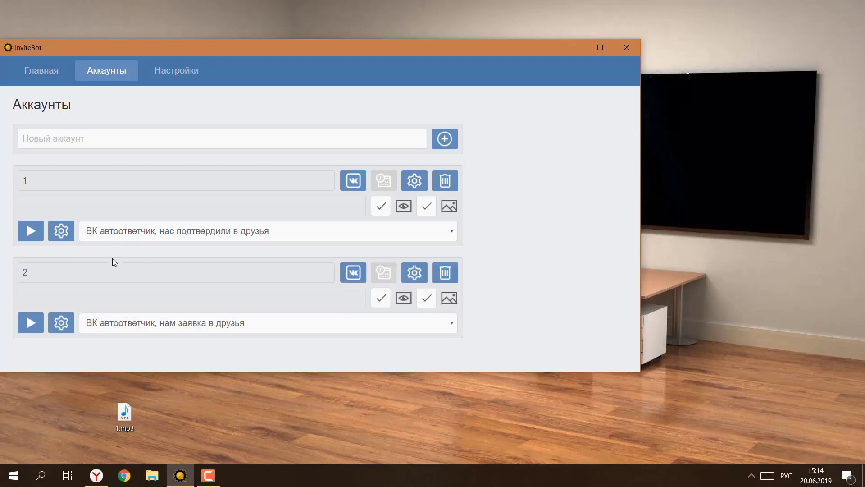
left_click(62, 233)
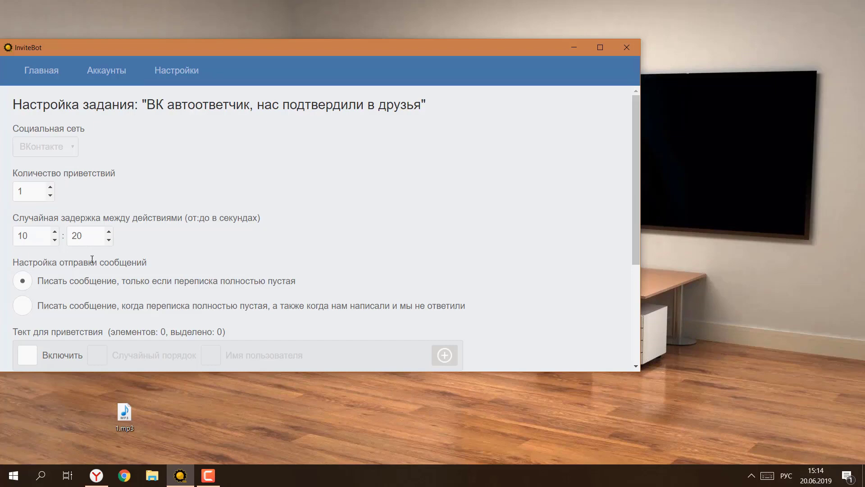
scroll(92, 260, "down", 2)
left_click(22, 212)
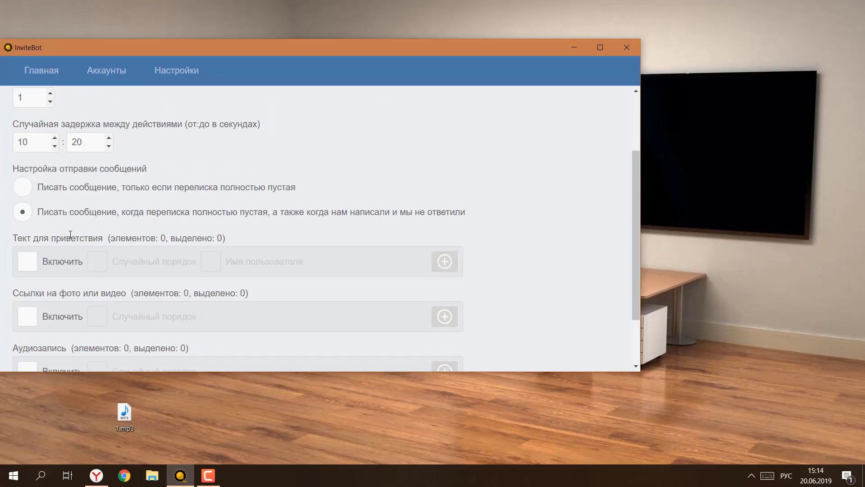
Enable the Аудиозапись greeting in account 1's task and load an audio file into a new entry
scroll(75, 247, "down", 2)
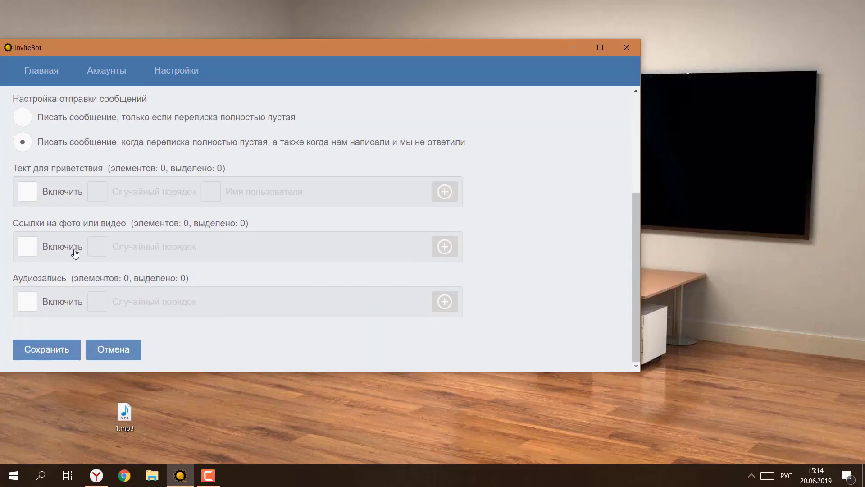
left_click(27, 302)
left_click(443, 302)
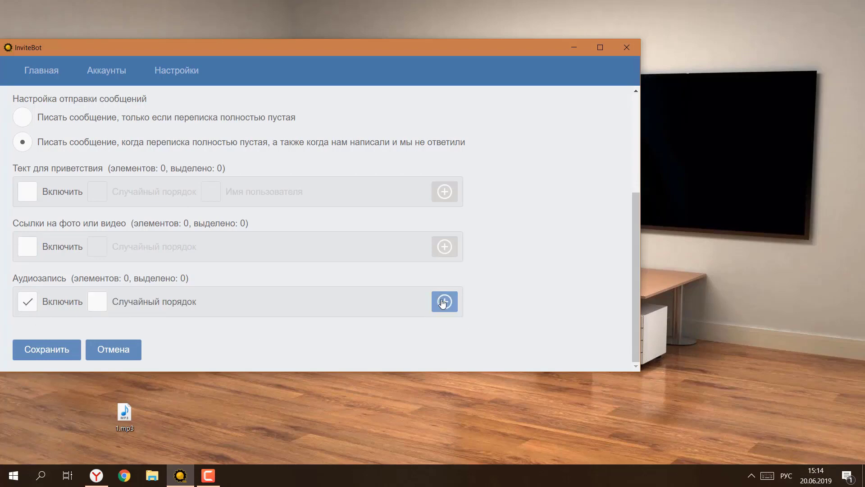
left_click(55, 326)
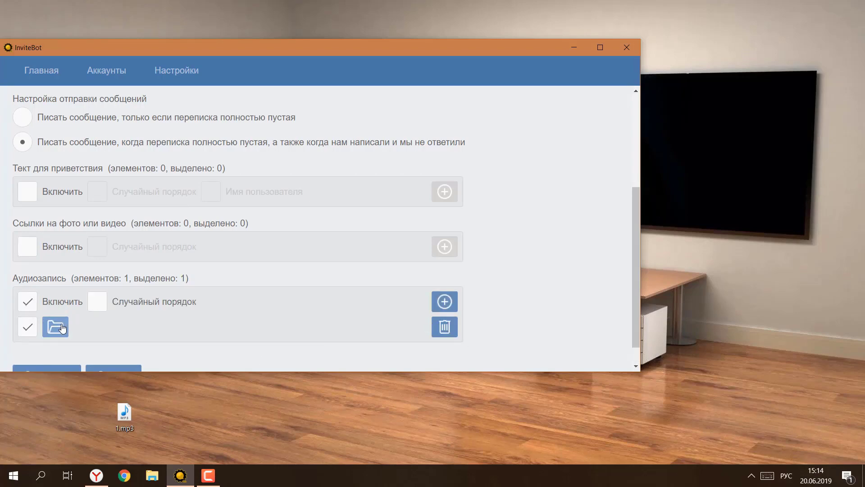
double_click(145, 145)
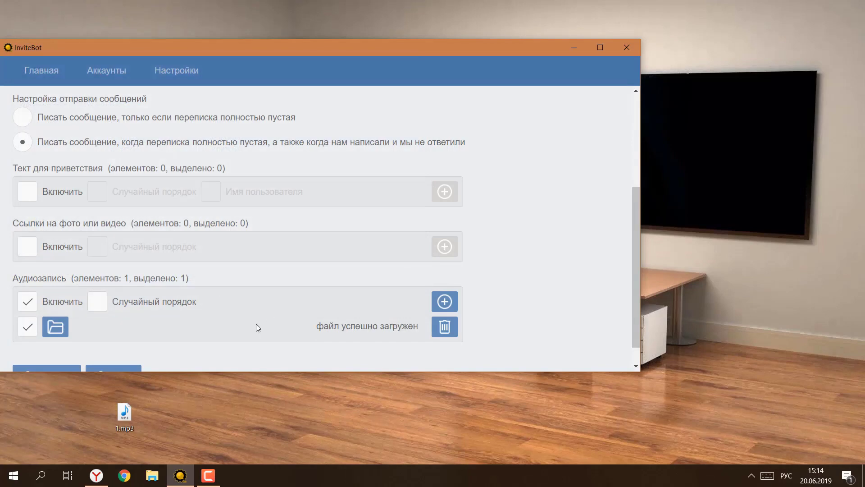
scroll(74, 316, "down", 1)
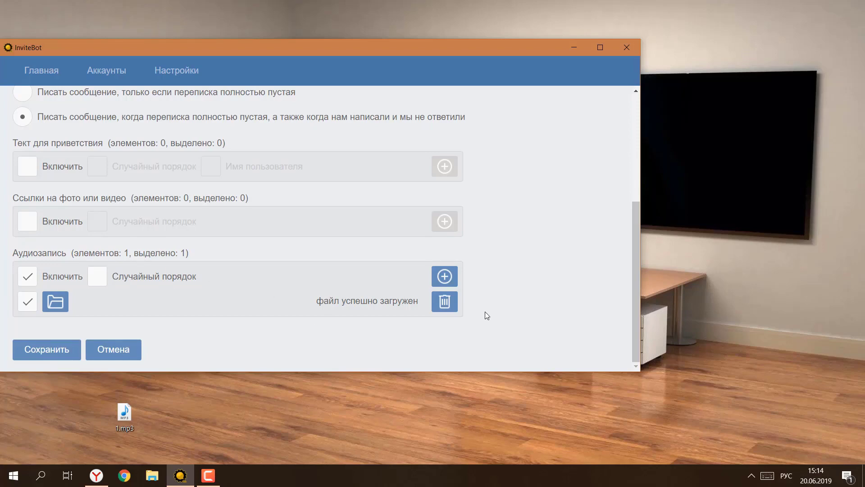
Add two more empty entries to the Аудиозапись list and save the task settings
left_click(444, 276)
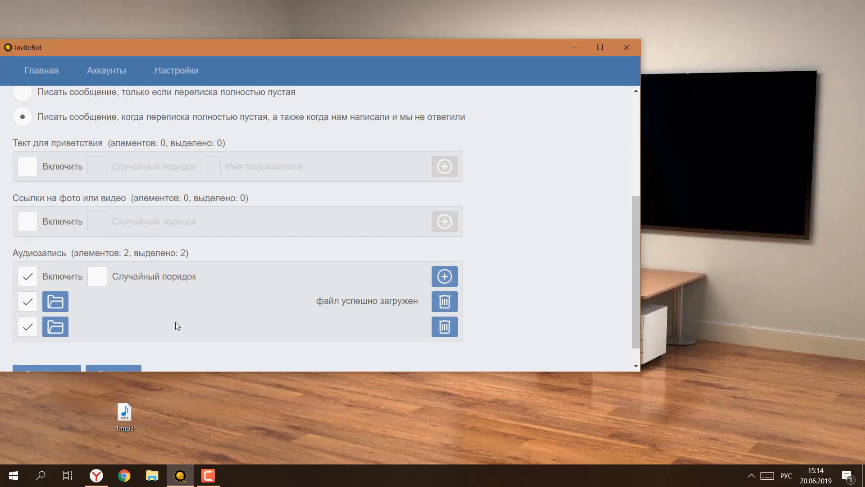
left_click(445, 280)
scroll(257, 314, "down", 1)
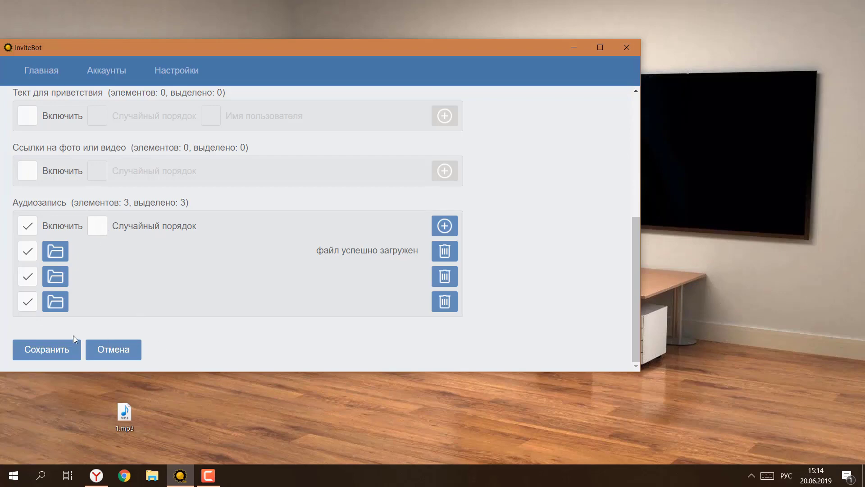
left_click(48, 351)
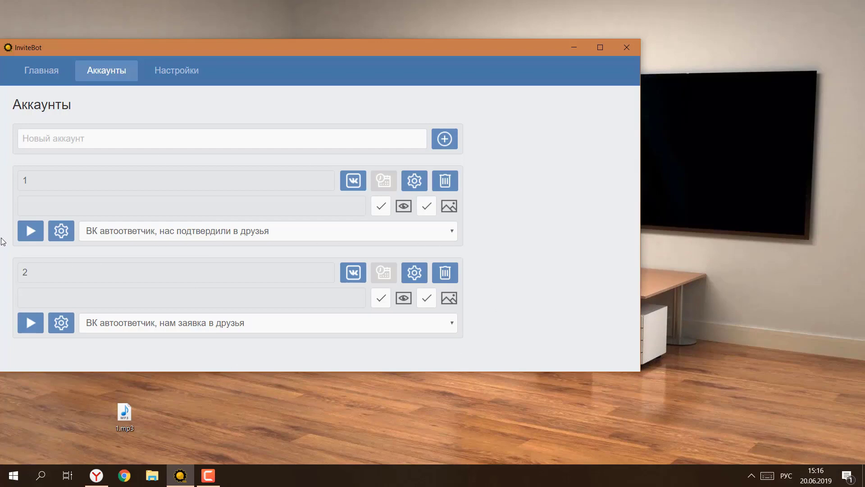
Reopen account 1's task settings, adjust the upper limit of the random delay between actions, and save
left_click(61, 231)
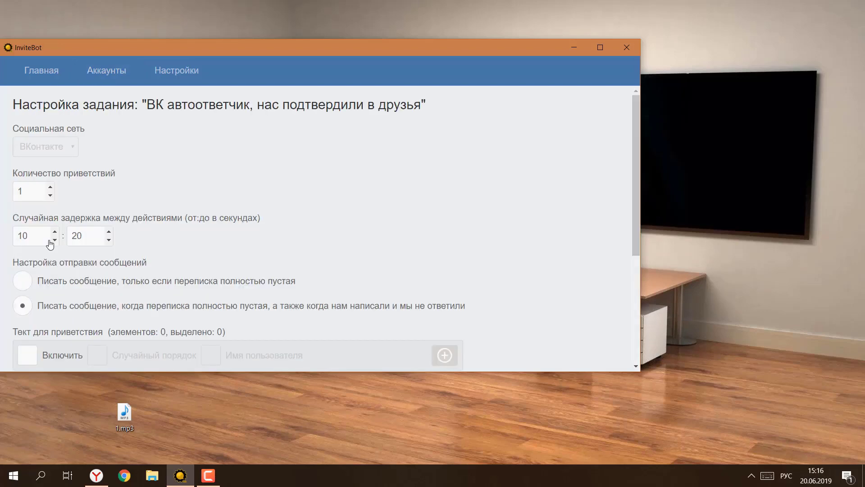
left_click(109, 240)
left_click(109, 239)
scroll(107, 243, "down", 8)
left_click(55, 232)
scroll(54, 316, "down", 5)
left_click(54, 352)
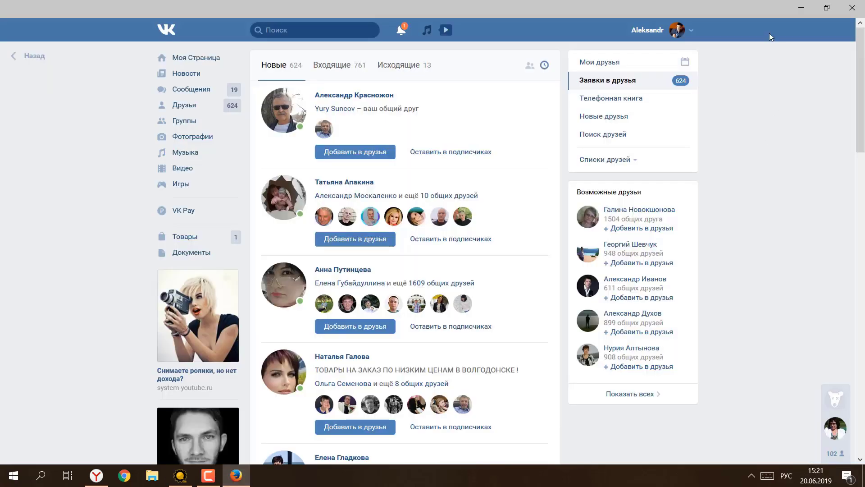
Restore the maximized VK browser window to its small size and place it beside the InviteBot window
scroll(742, 40, "down", 2)
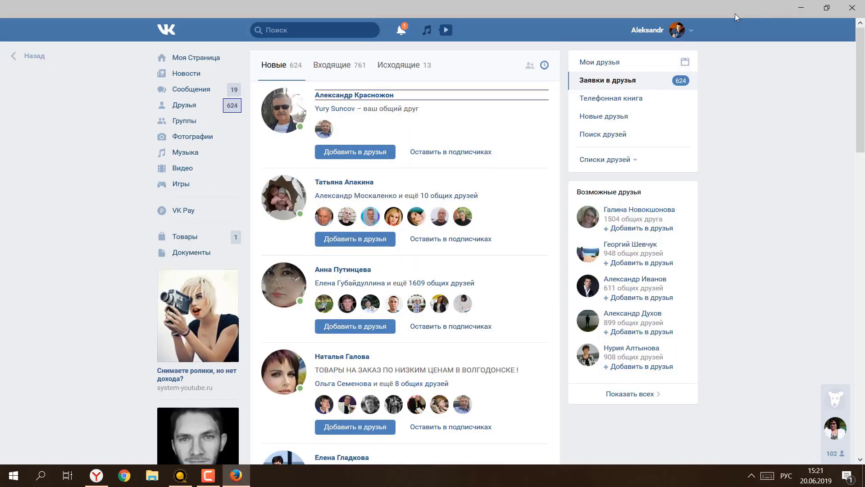
double_click(736, 13)
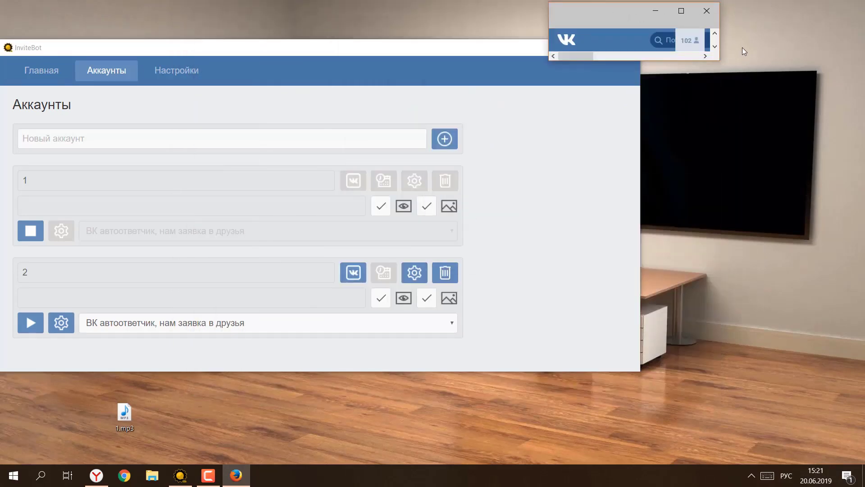
left_click_drag(630, 10, 742, 38)
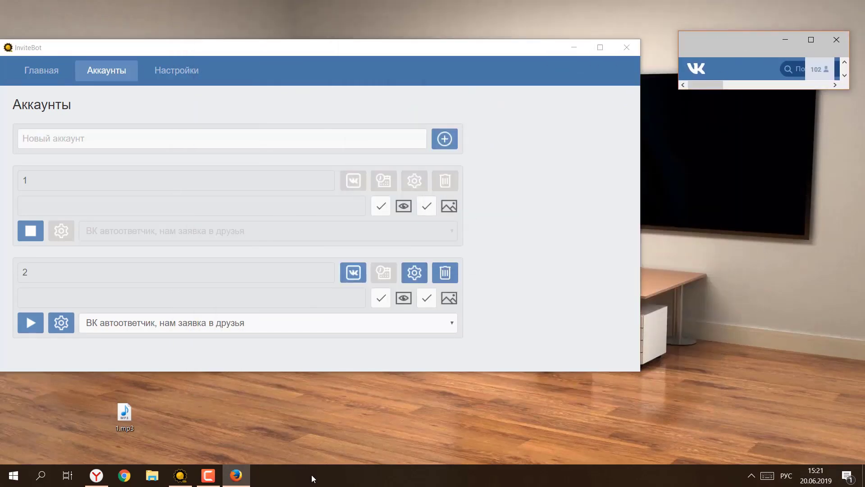
Minimize and restore the small VK browser window several times
left_click(235, 481)
left_click(236, 481)
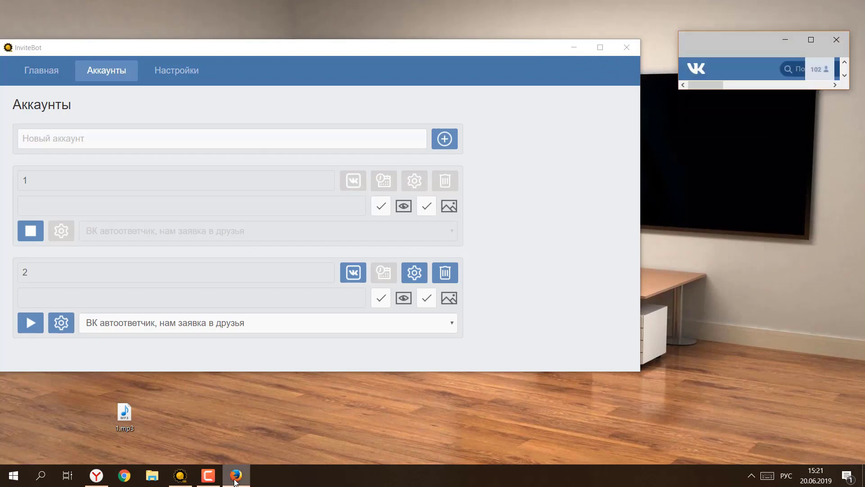
left_click(236, 480)
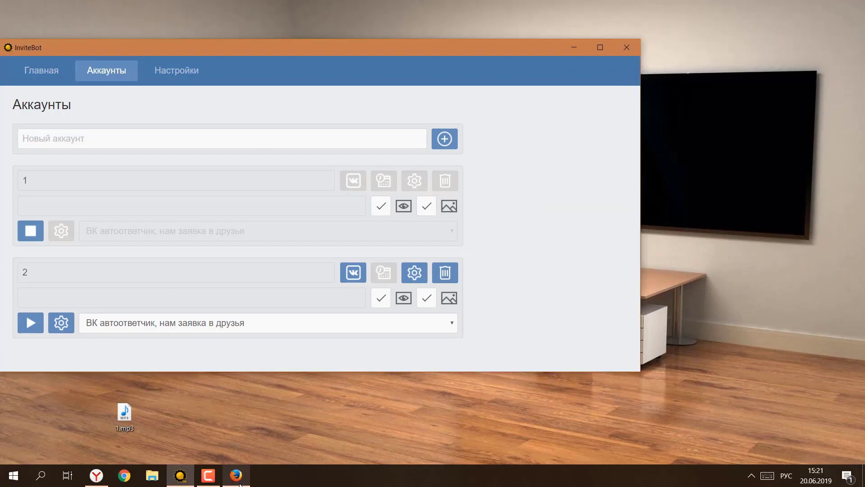
left_click(239, 484)
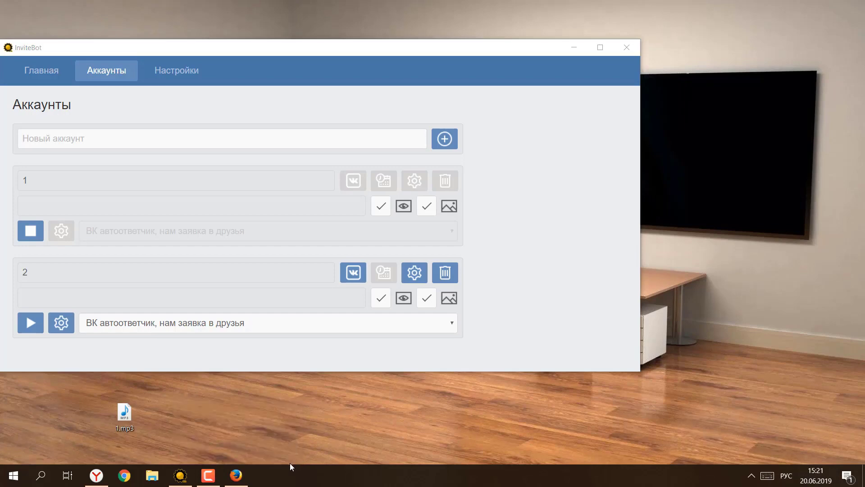
left_click(236, 475)
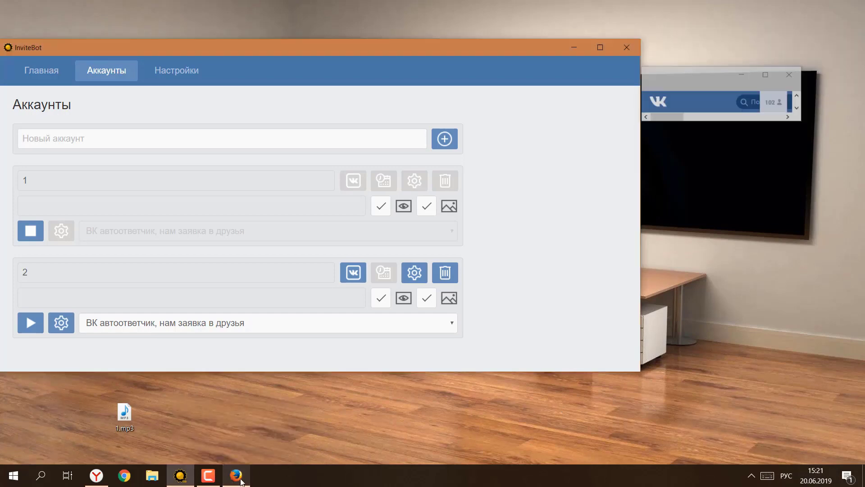
Turn off browser visibility for account 1's running task, turn it back on to view VK, and turn it off again
left_click(382, 210)
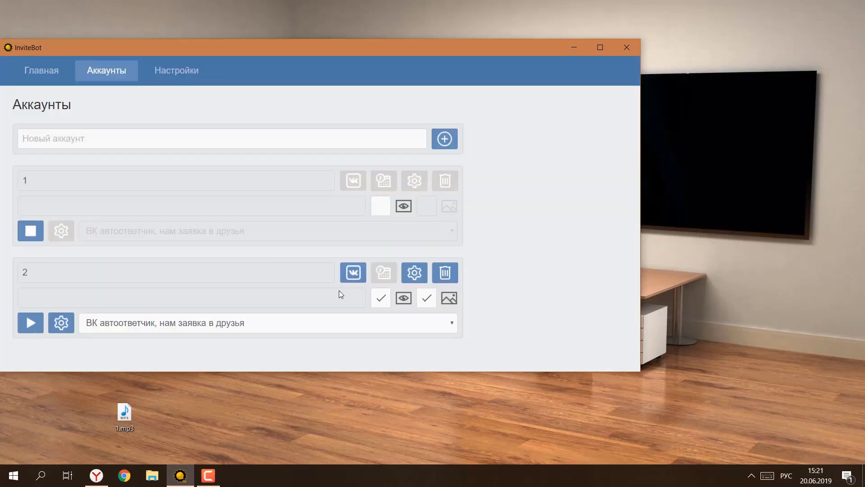
left_click(381, 206)
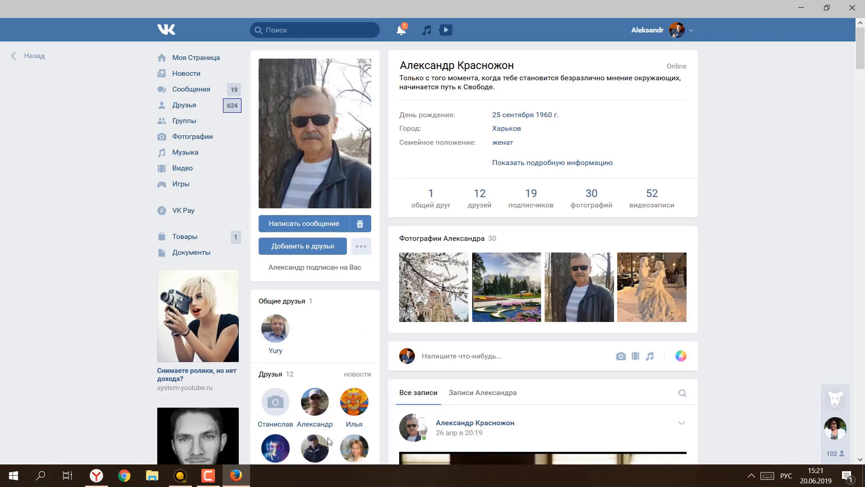
left_click(180, 475)
left_click(380, 212)
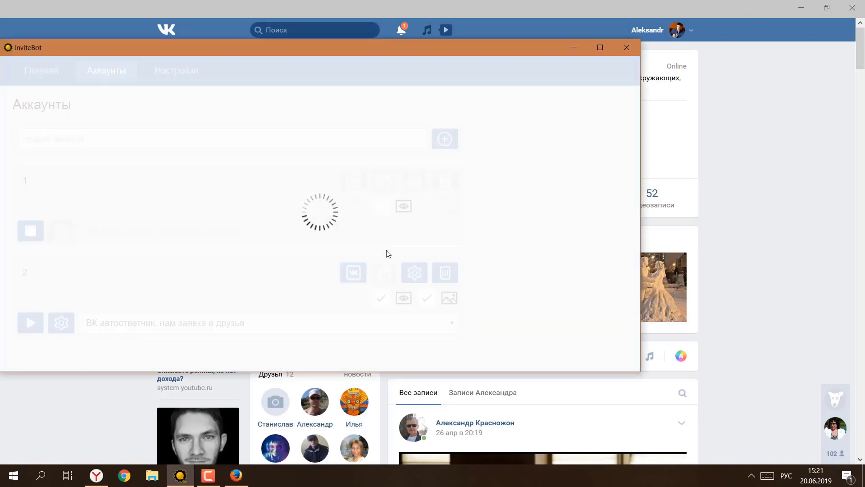